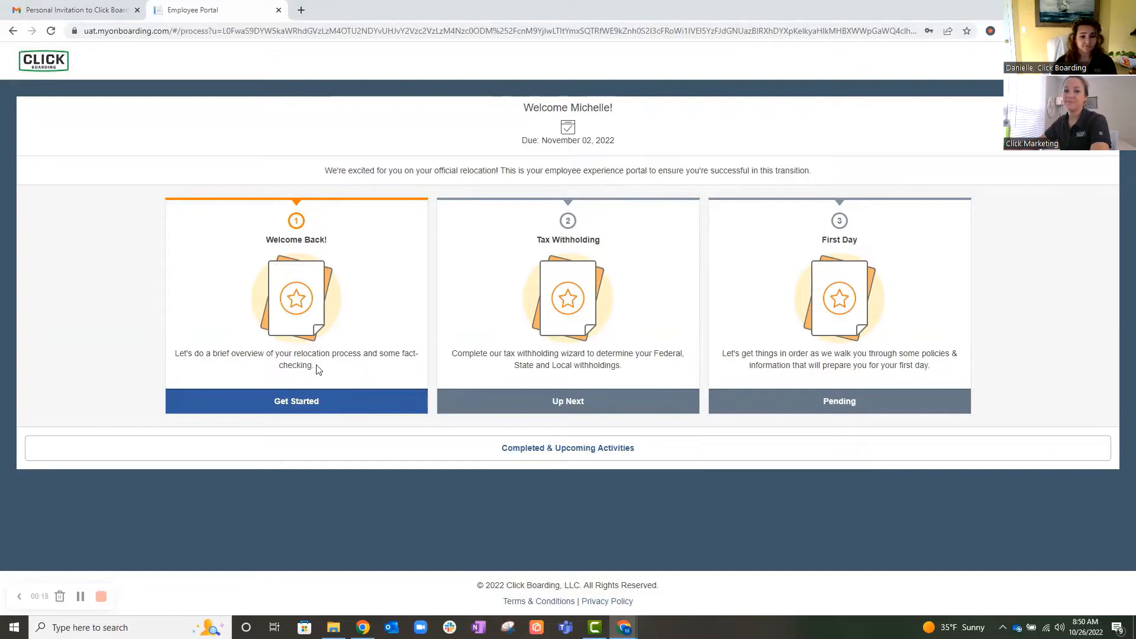
- Start the Welcome Back activity and proceed past the relocation key details to the personal information form
left_click(317, 404)
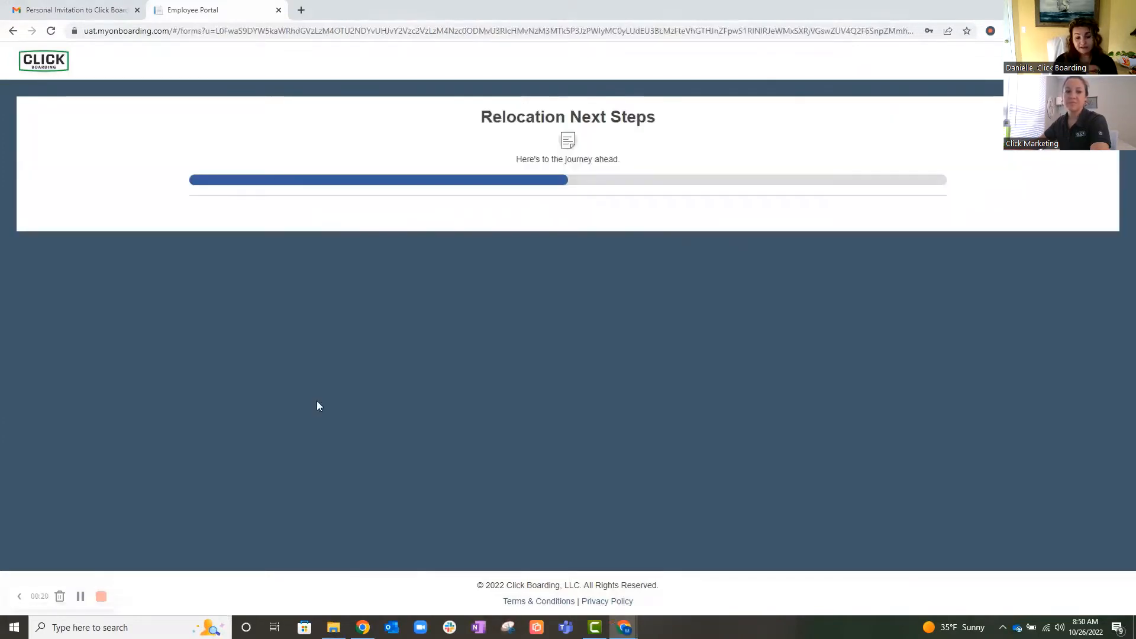
scroll(670, 297, "down", 1)
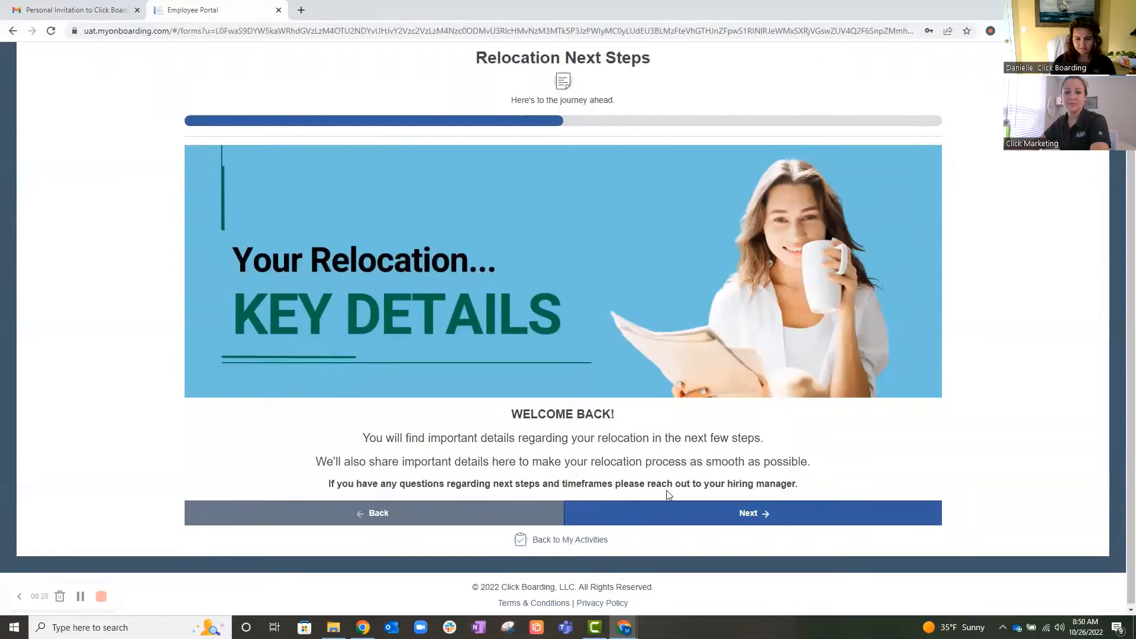
left_click(751, 515)
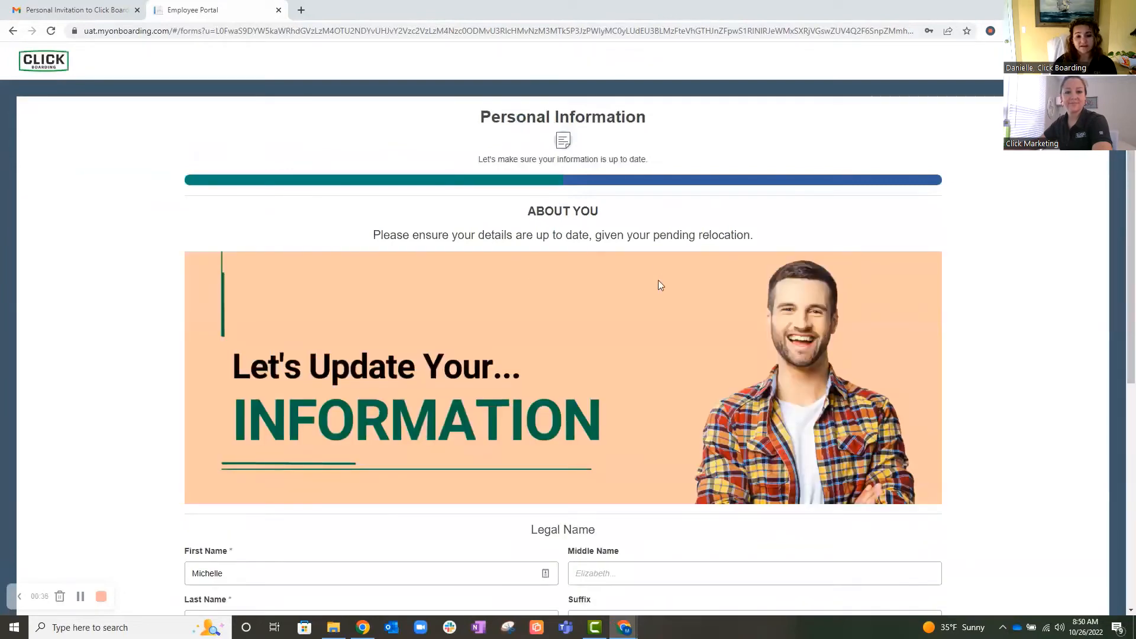
- Replace the legal first and last name in the personal information form with the employee's updated name
scroll(661, 285, "down", 1)
scroll(660, 286, "down", 3)
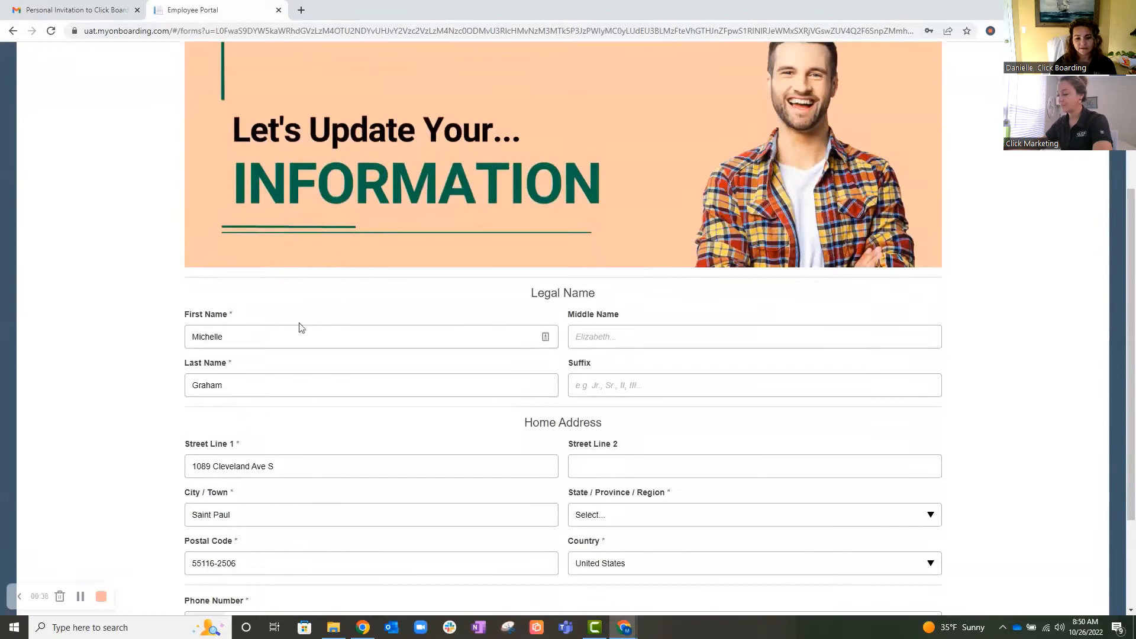
double_click(221, 338)
type("Jan")
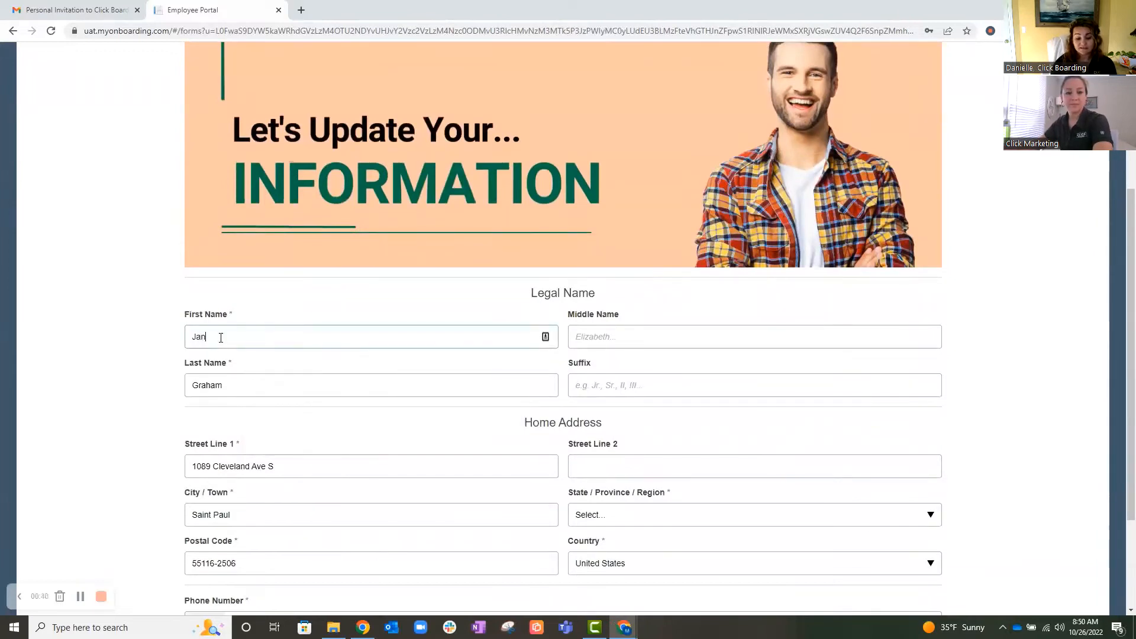
key("Tab")
type("D")
key("Tab")
scroll(241, 387, "down", 2)
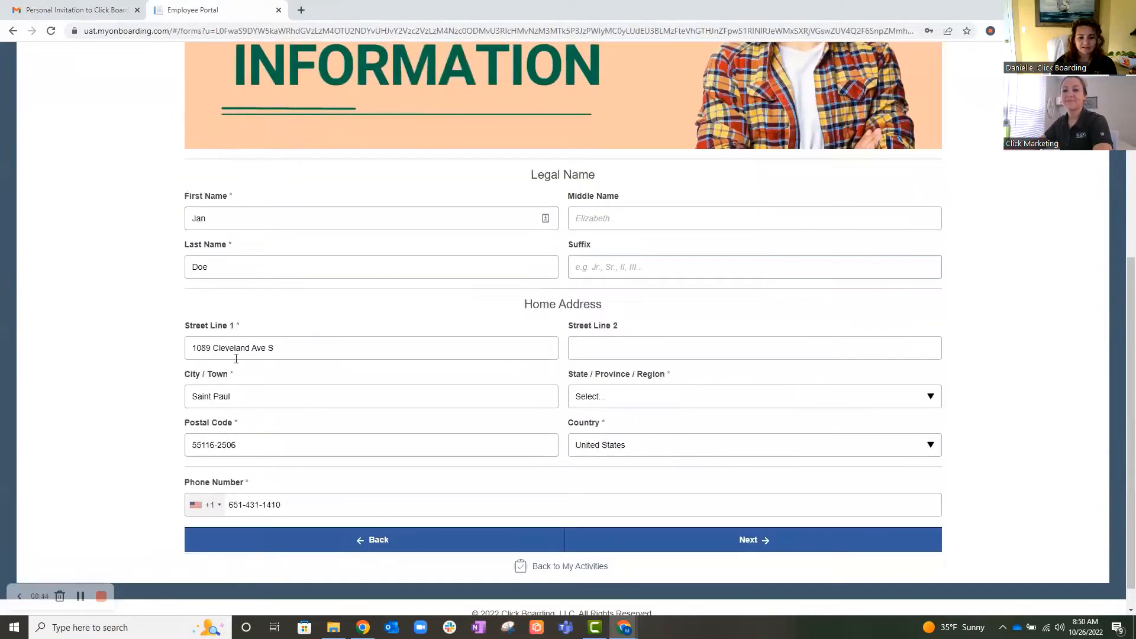
- Set the home address state to Minnesota, check the remaining address and phone fields, and proceed to the review page
left_click(241, 352)
left_click(147, 361)
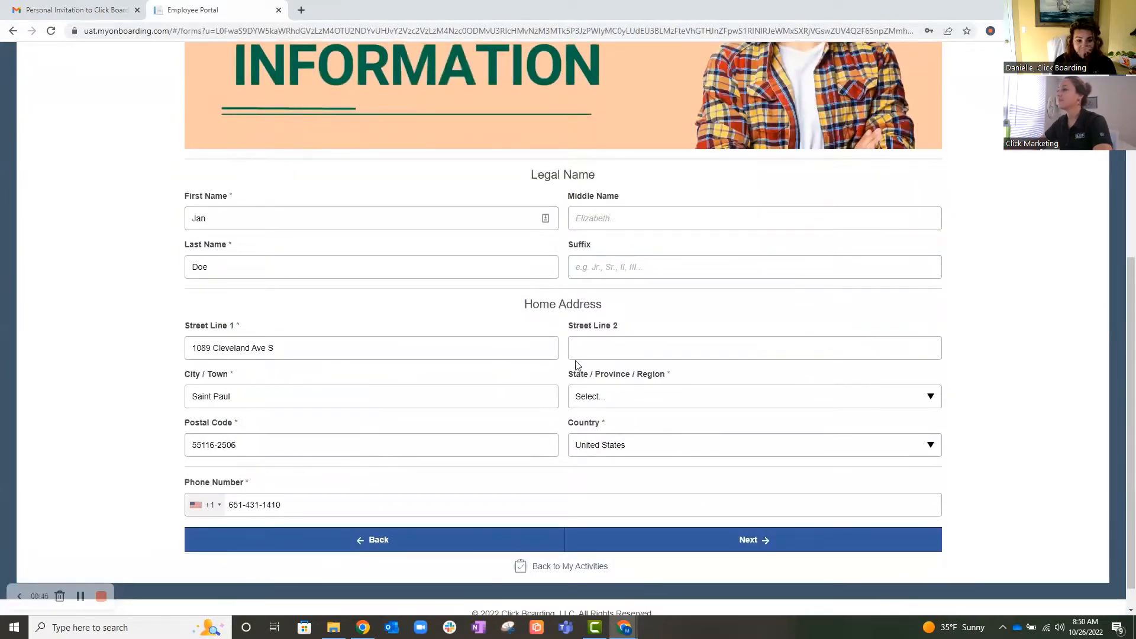
left_click(613, 402)
type("min")
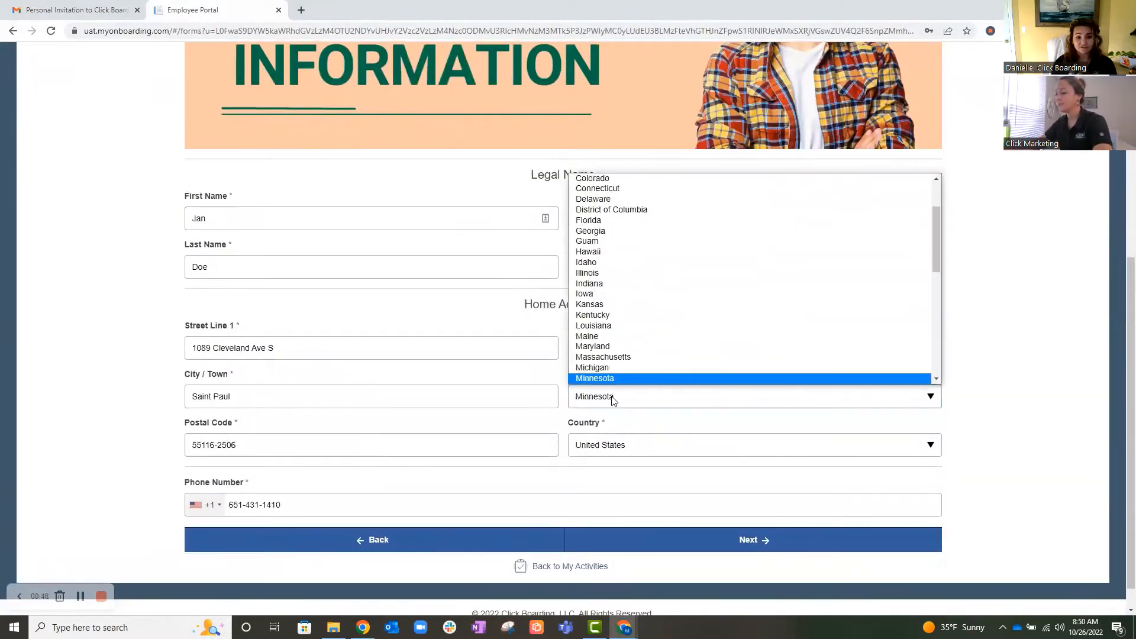
key("Return")
left_click(283, 441)
left_click(612, 452)
left_click(553, 507)
scroll(705, 497, "down", 1)
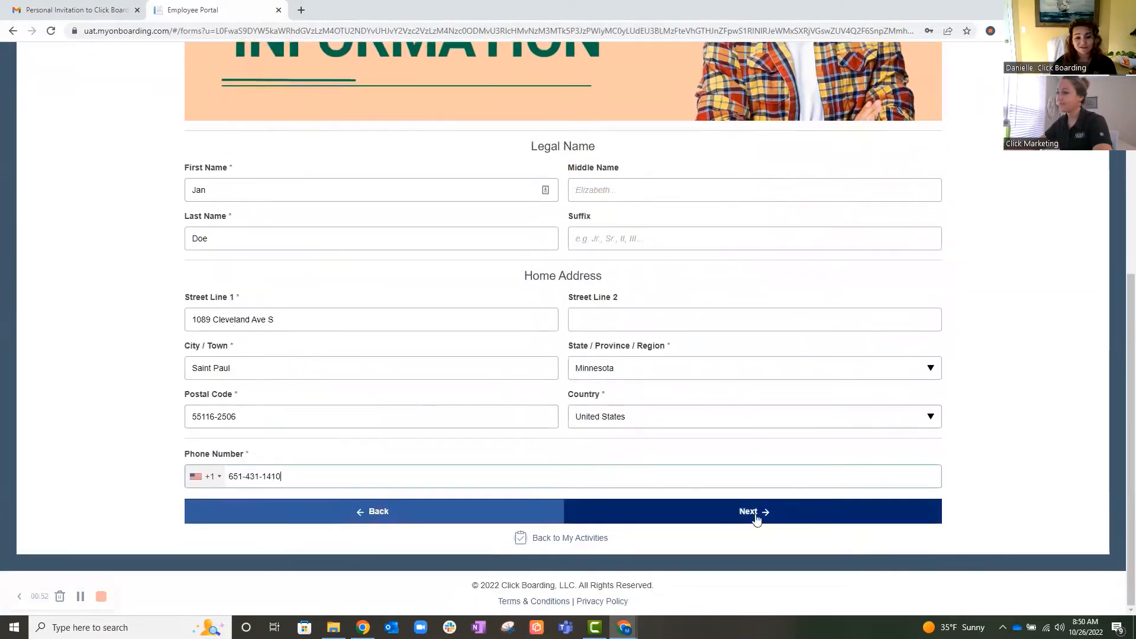
left_click(777, 513)
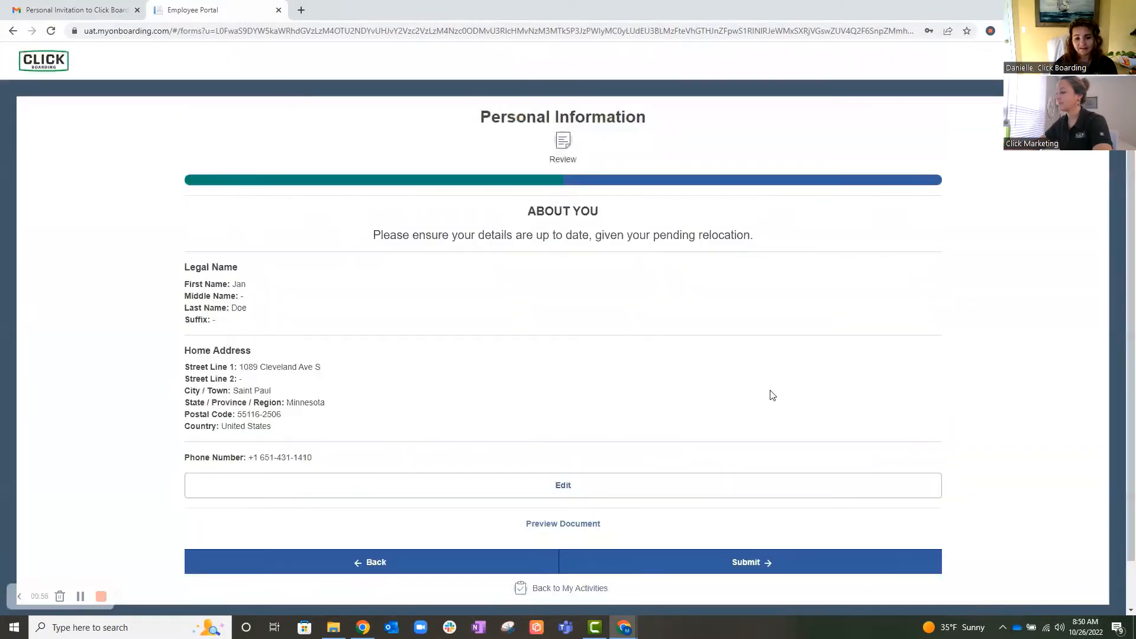
- Preview the completed personal information document, close the preview and submit the form
scroll(474, 378, "down", 2)
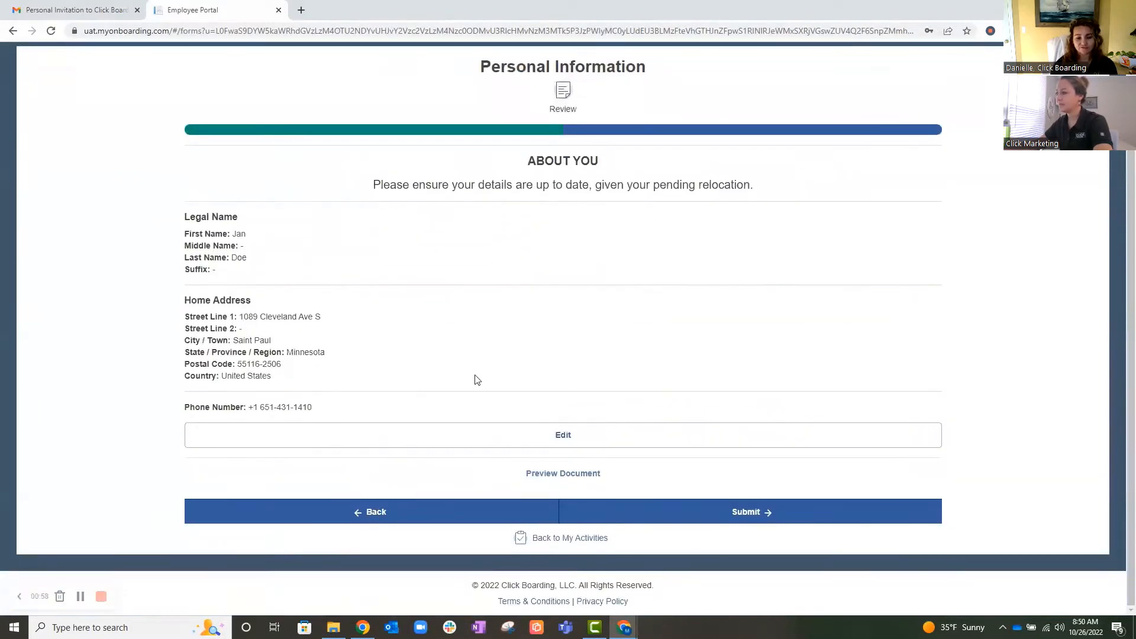
left_click(568, 477)
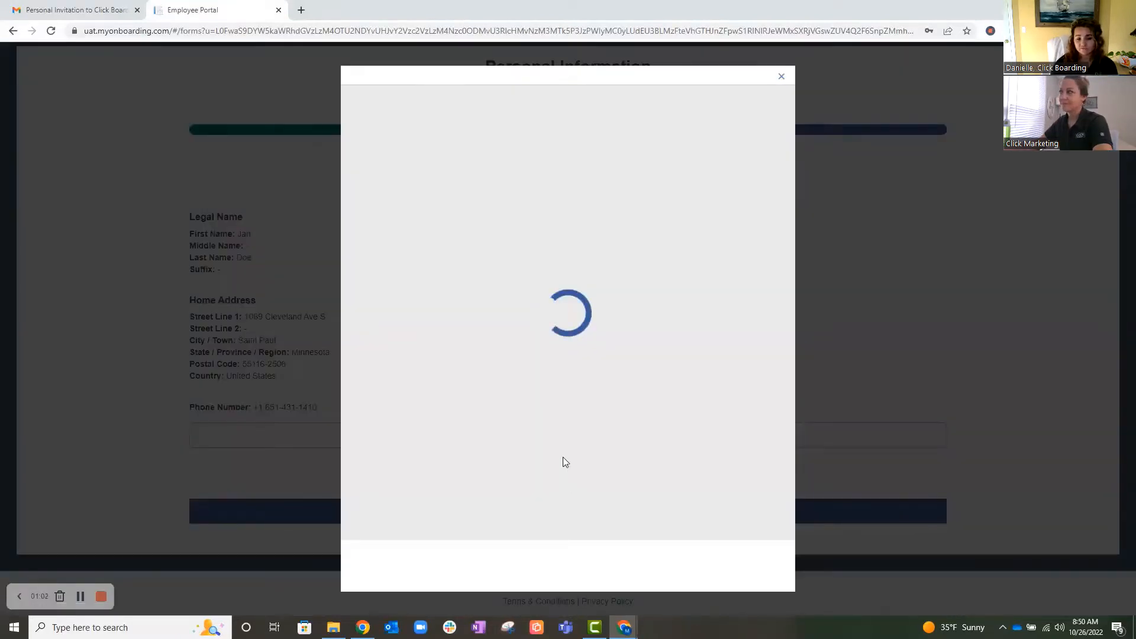
scroll(653, 337, "down", 1)
scroll(654, 336, "down", 1)
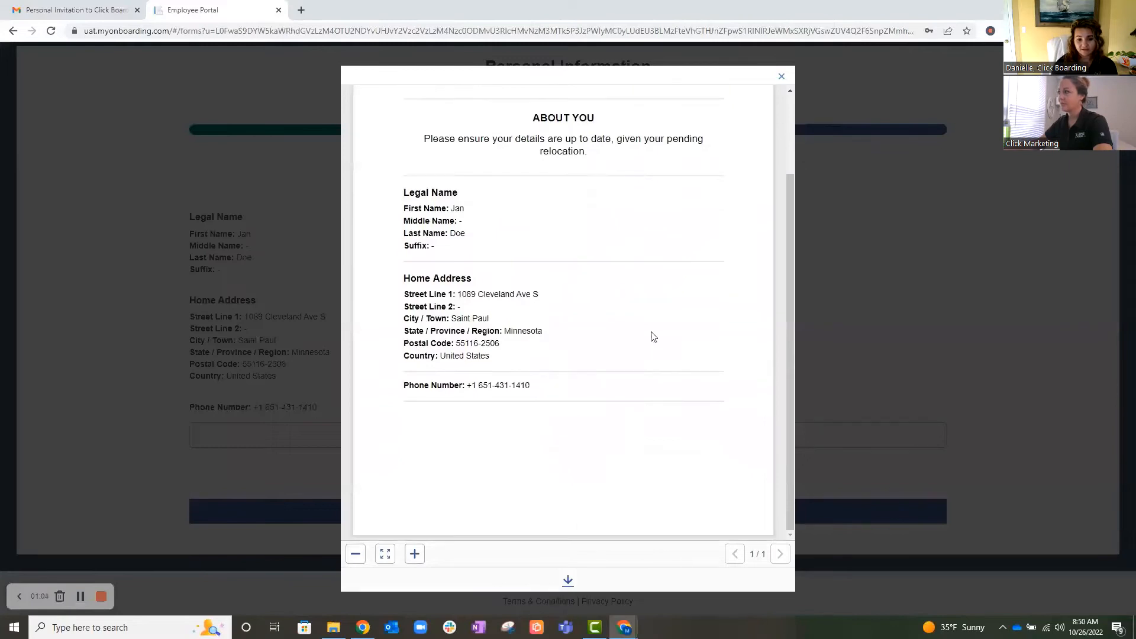
scroll(727, 146, "up", 2)
left_click(782, 79)
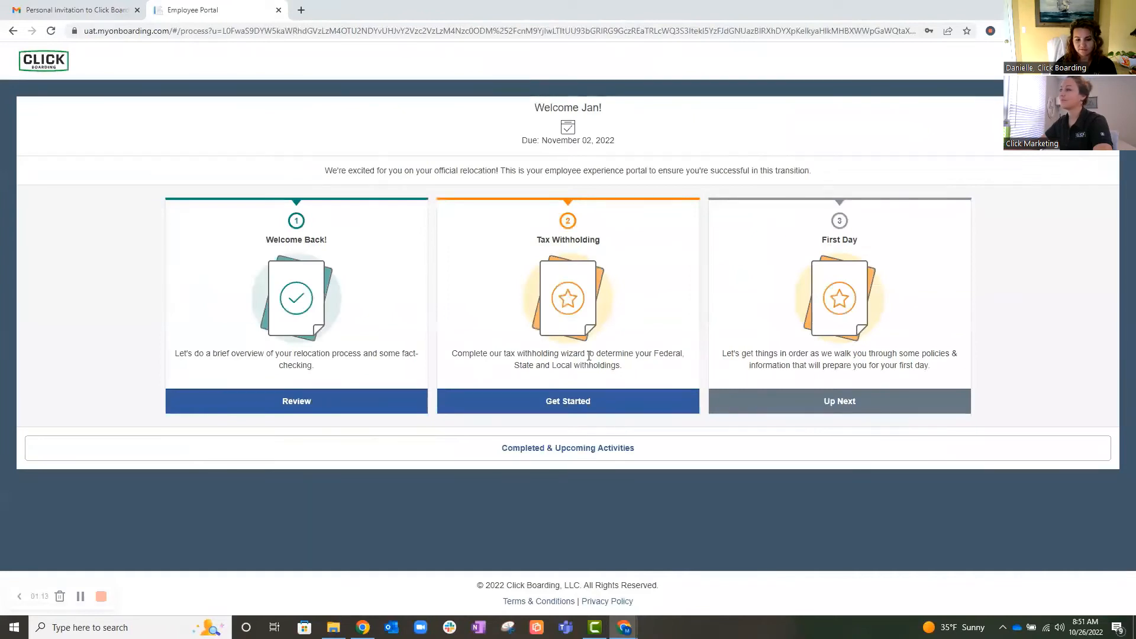
- Start the Tax Withholding activity and enter and confirm the employee's Social Security Number
left_click(602, 392)
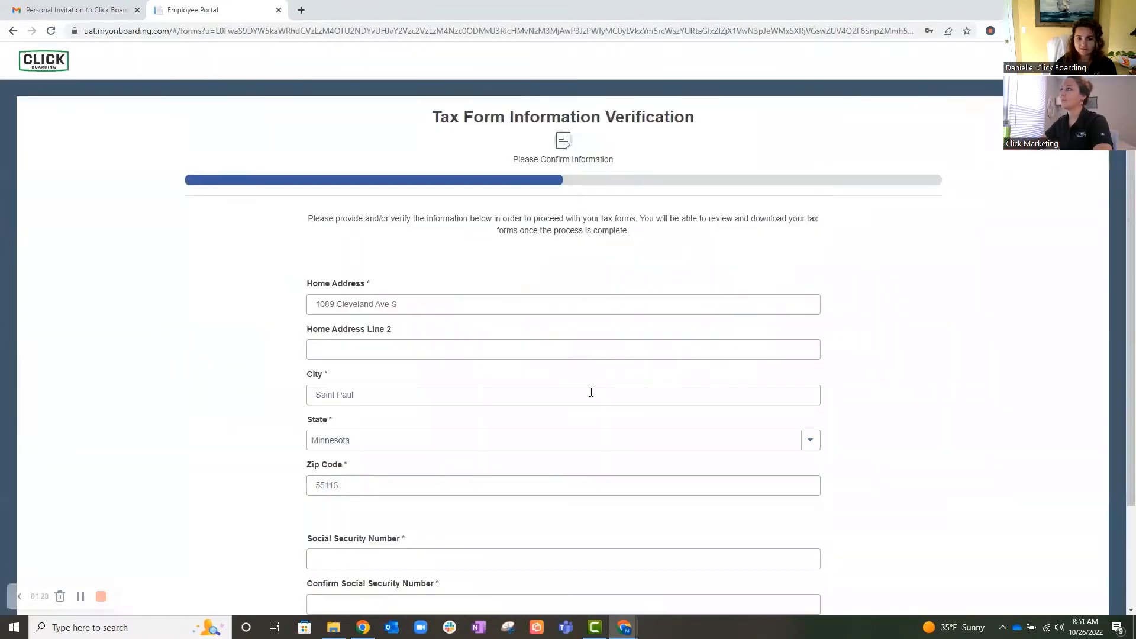
scroll(417, 252, "down", 3)
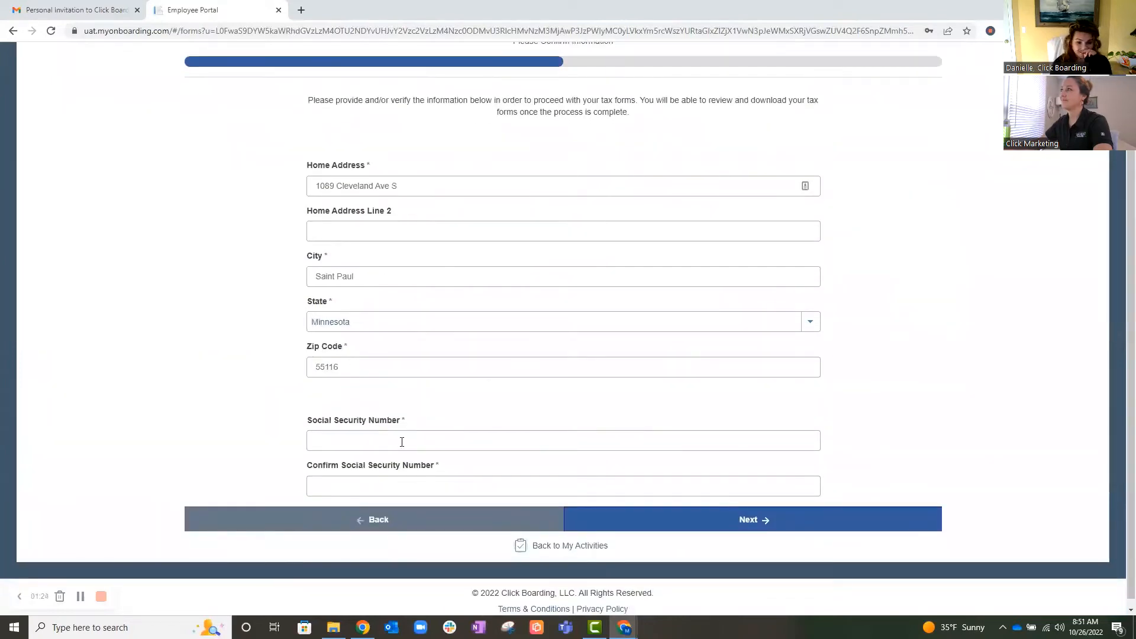
left_click(402, 442)
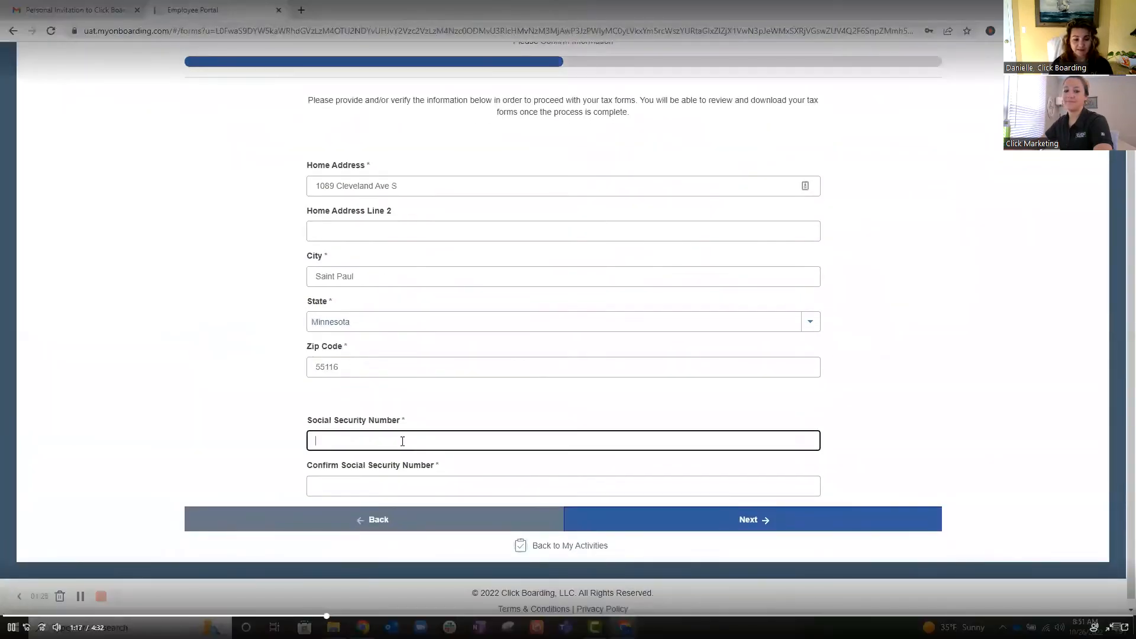
key("Tab")
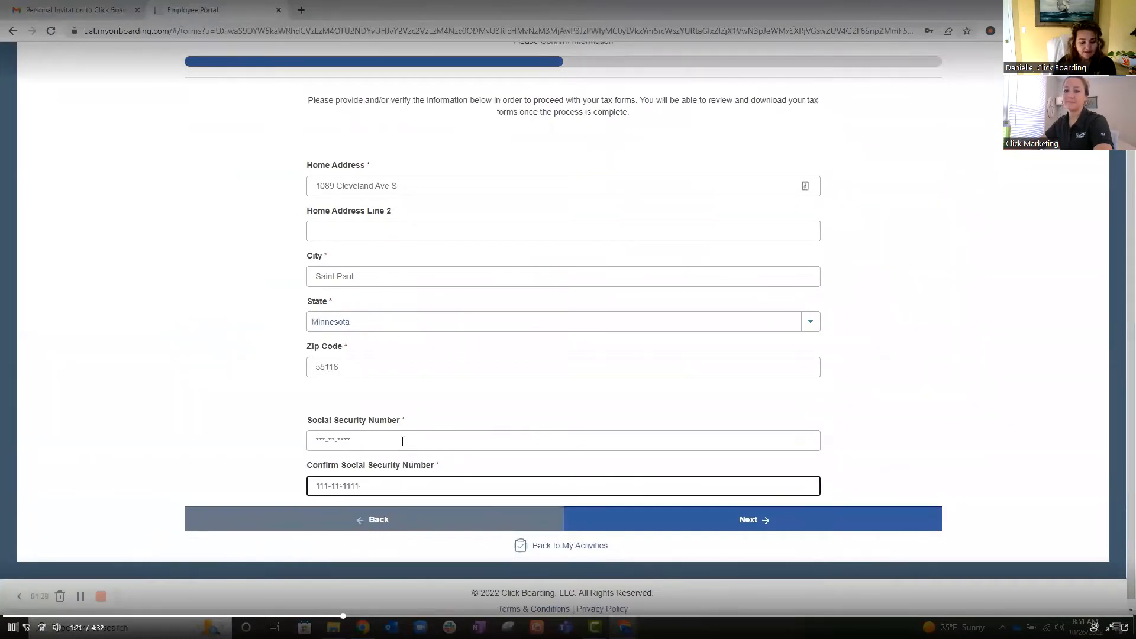
left_click(812, 521)
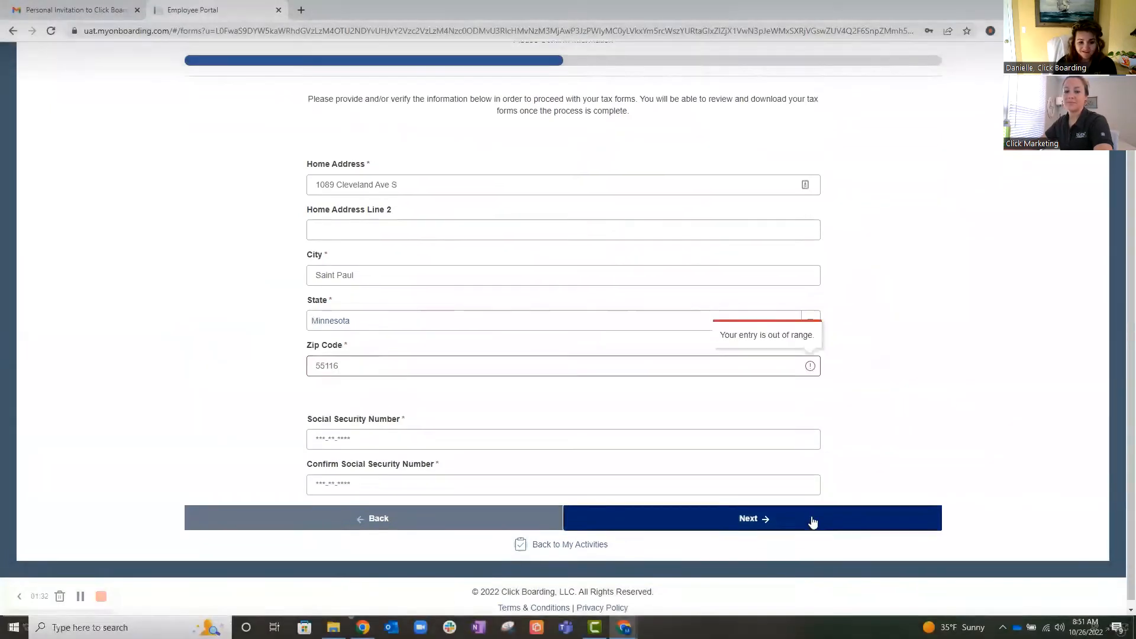
- Replace the zip code in the tax information form and submit the reviewed details
left_click(372, 365)
double_click(367, 359)
type("55344")
left_click(358, 396)
left_click(738, 521)
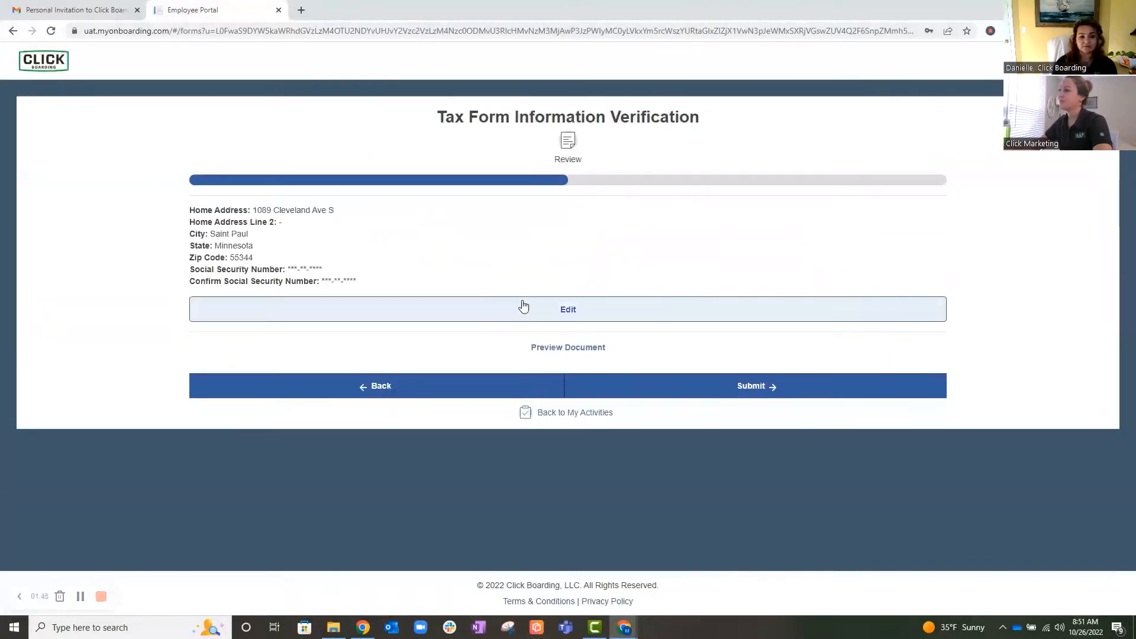
left_click(744, 390)
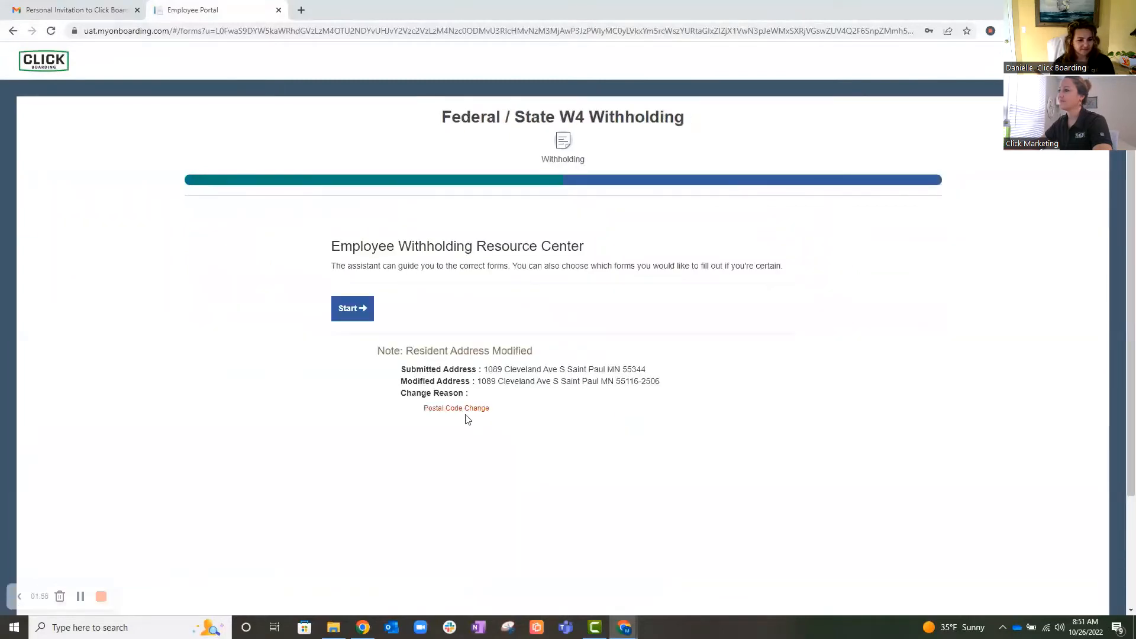
- Start the withholding assistant, accept the Federal and Minnesota Resident sections, and open the federal W-4 wizard
left_click(352, 308)
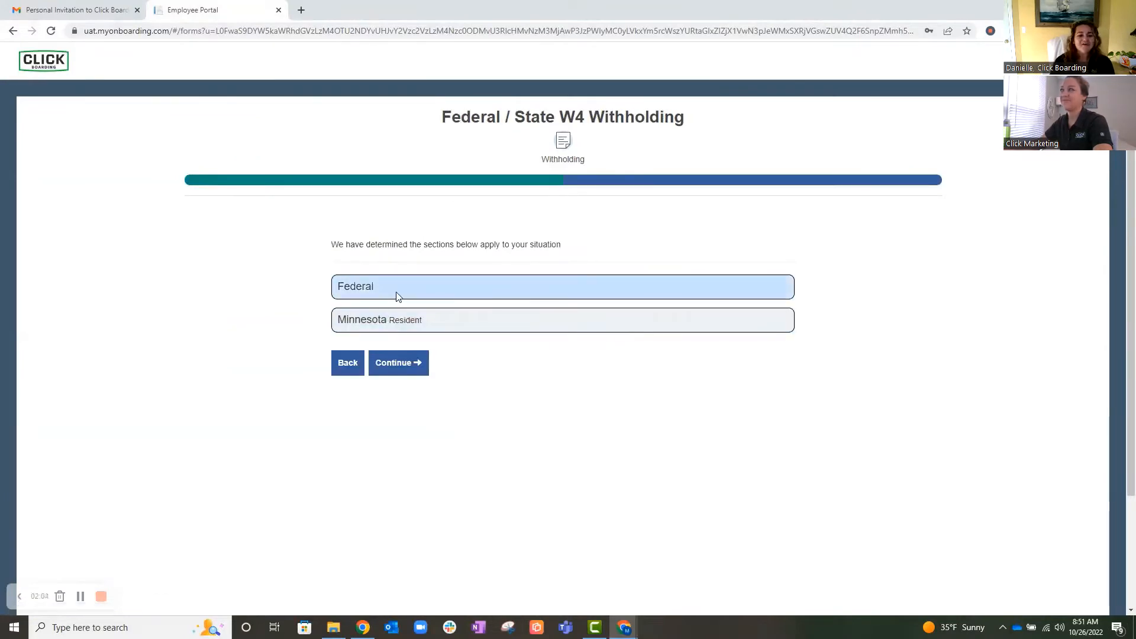
left_click(399, 363)
left_click(515, 393)
left_click(672, 440)
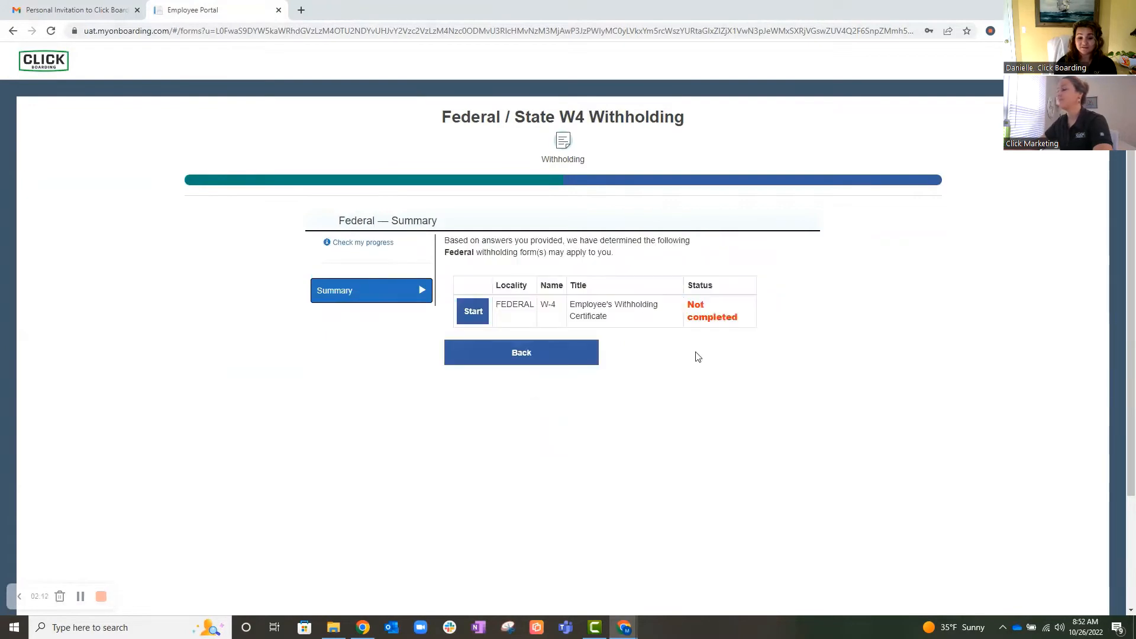
left_click(474, 310)
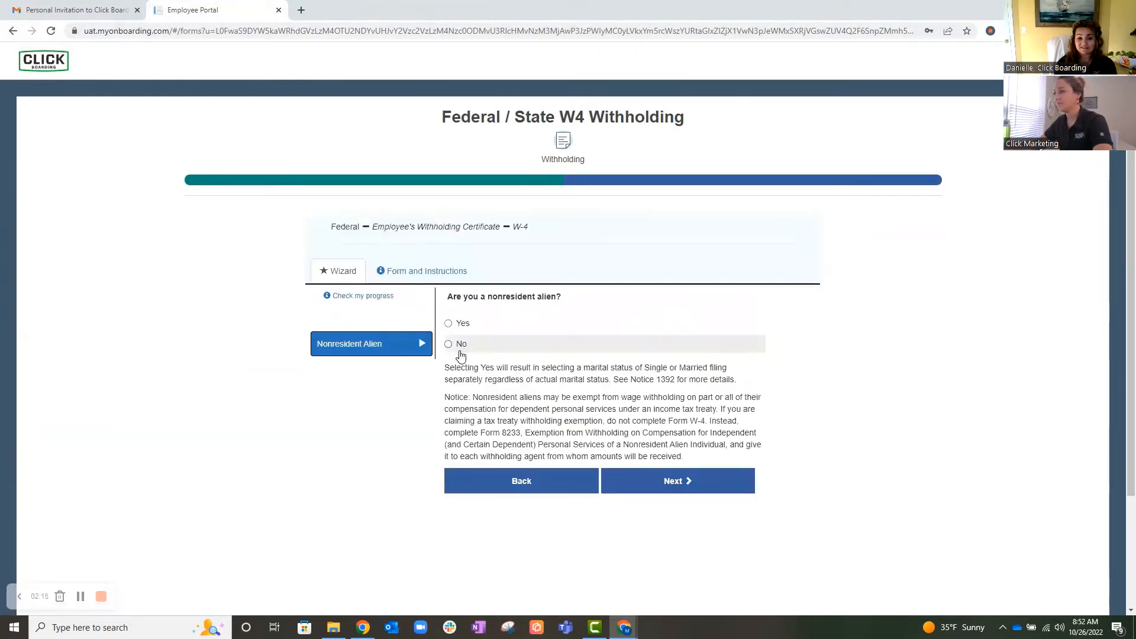
- Answer No to nonresident alien, choose not exempt from 2022 withholding, and set the filing status to Single or Married filing separately
scroll(563, 403, "down", 1)
left_click(666, 428)
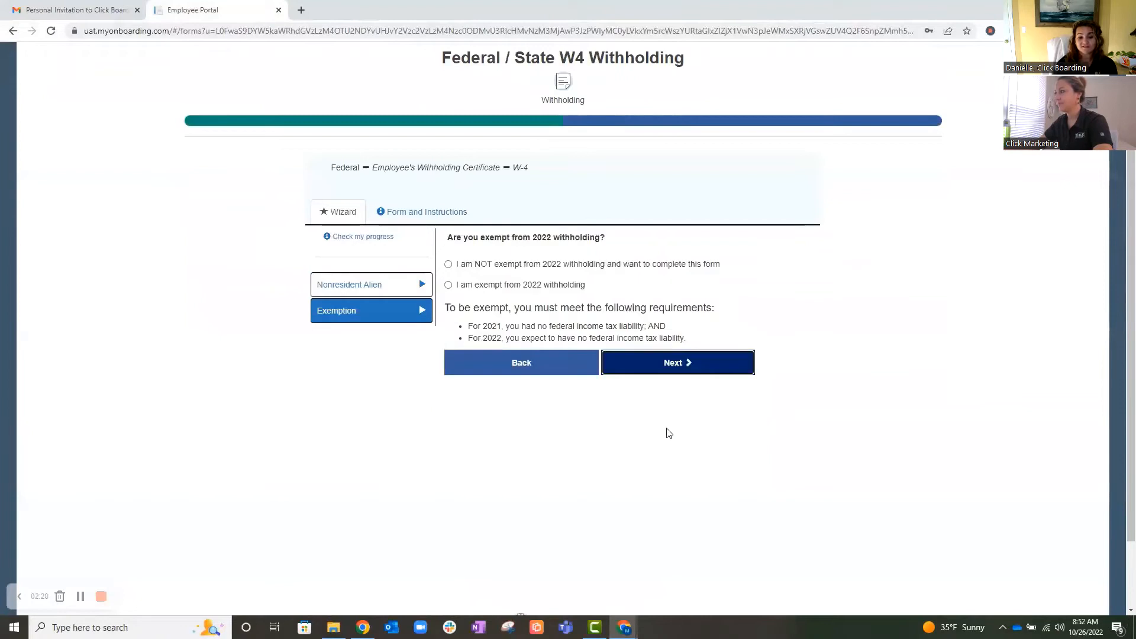
left_click(482, 264)
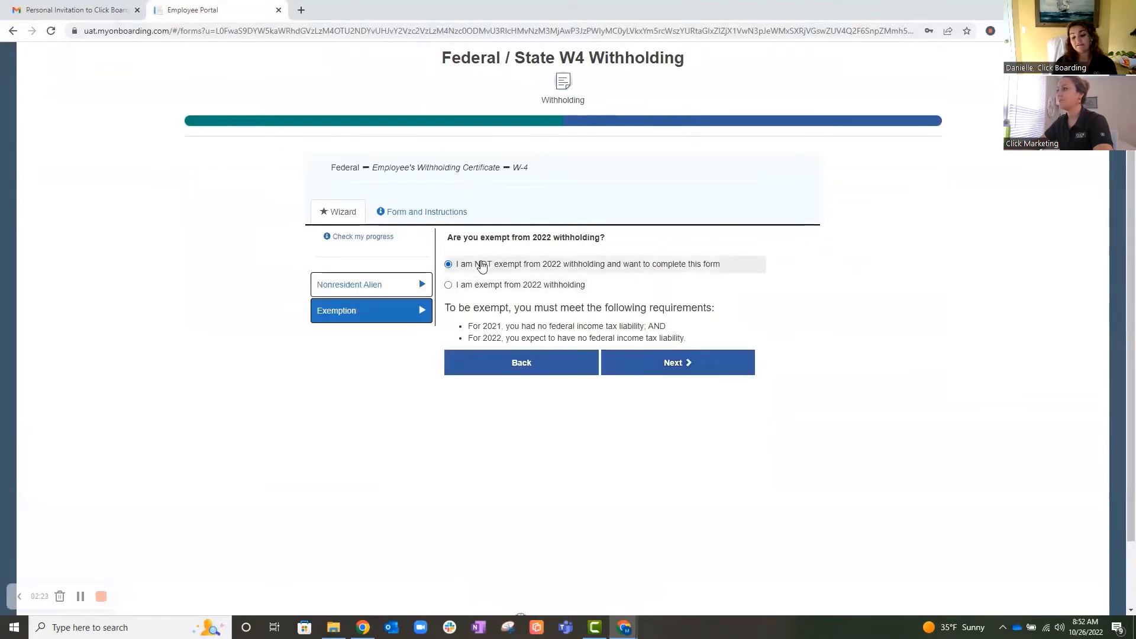
left_click(679, 364)
left_click(524, 267)
left_click(673, 352)
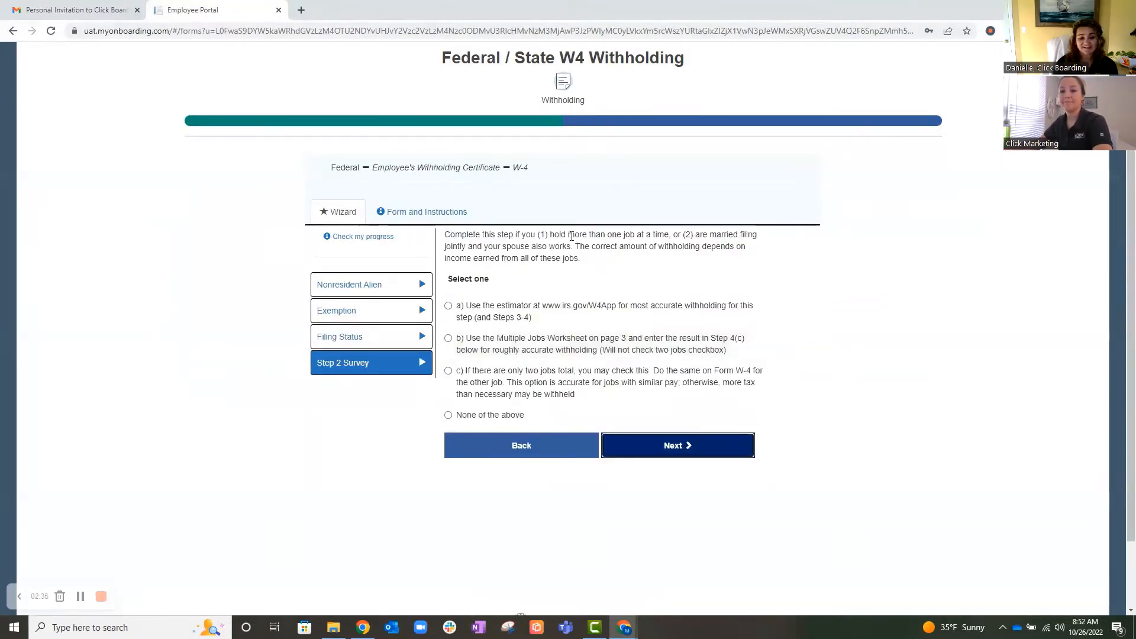
- Choose None of the above for the Step 2 survey, and No for claiming dependents and for other adjustments
left_click(494, 415)
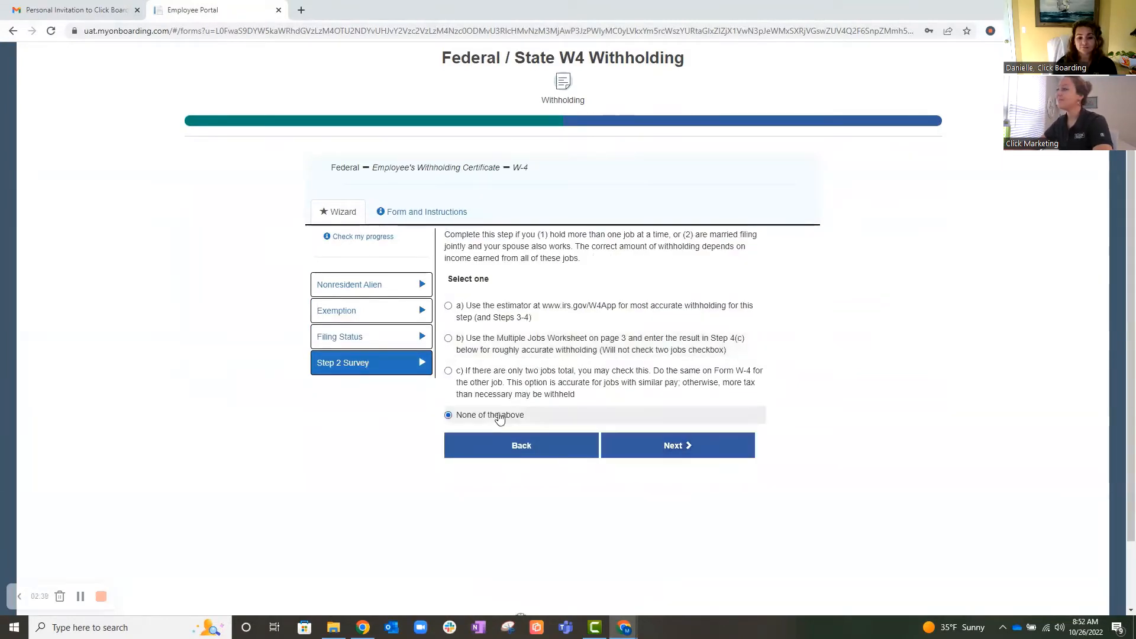
left_click(650, 445)
left_click(450, 284)
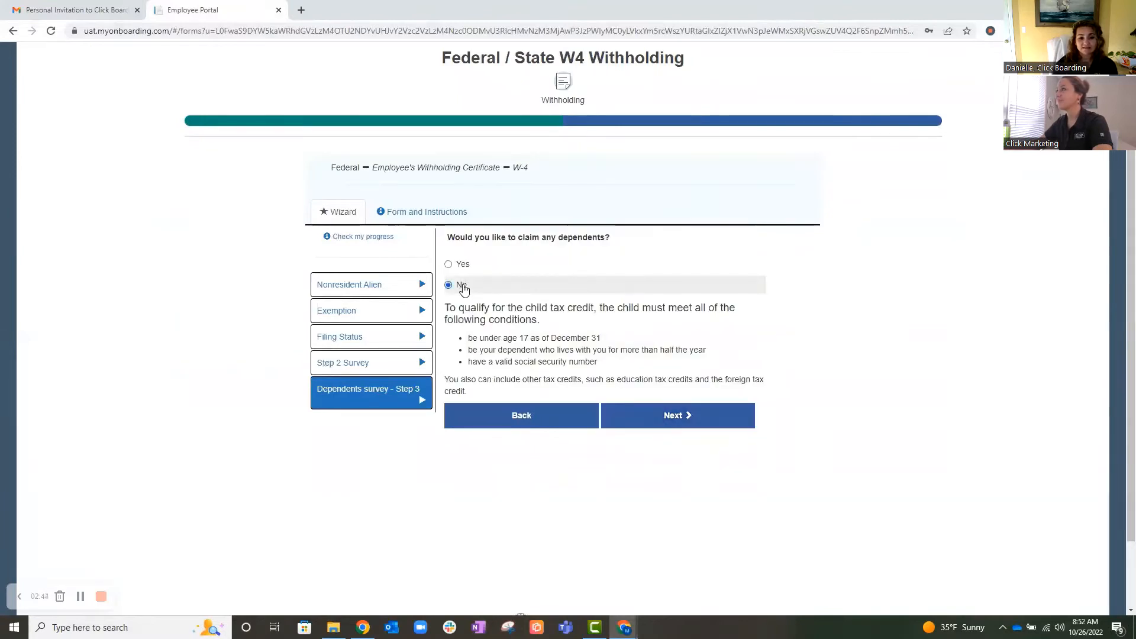
left_click(672, 413)
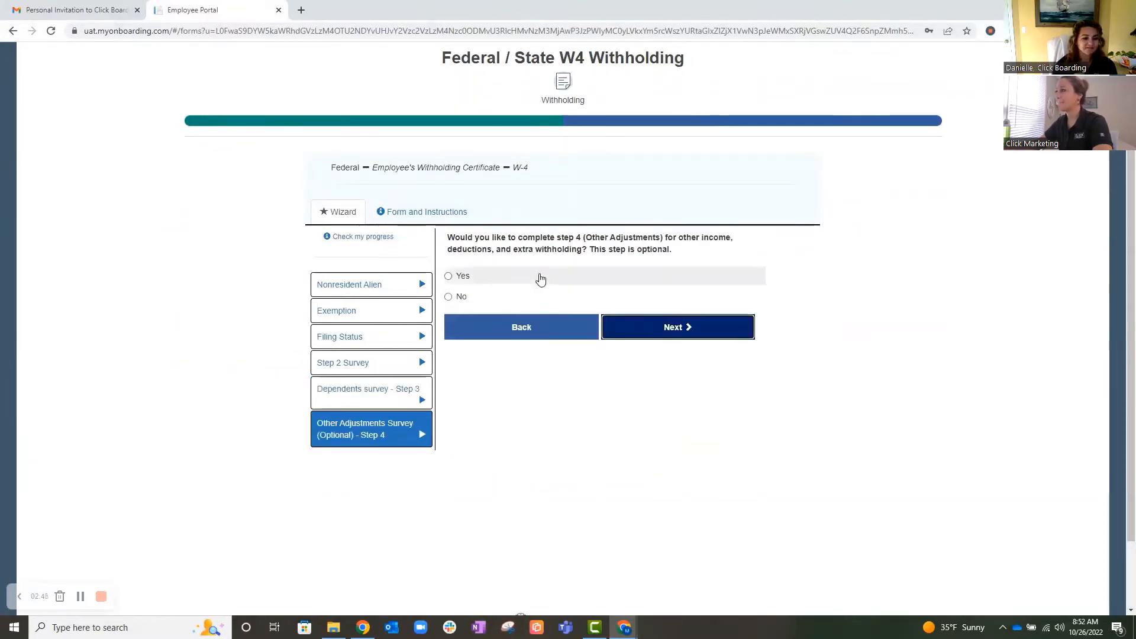
left_click(456, 298)
left_click(668, 335)
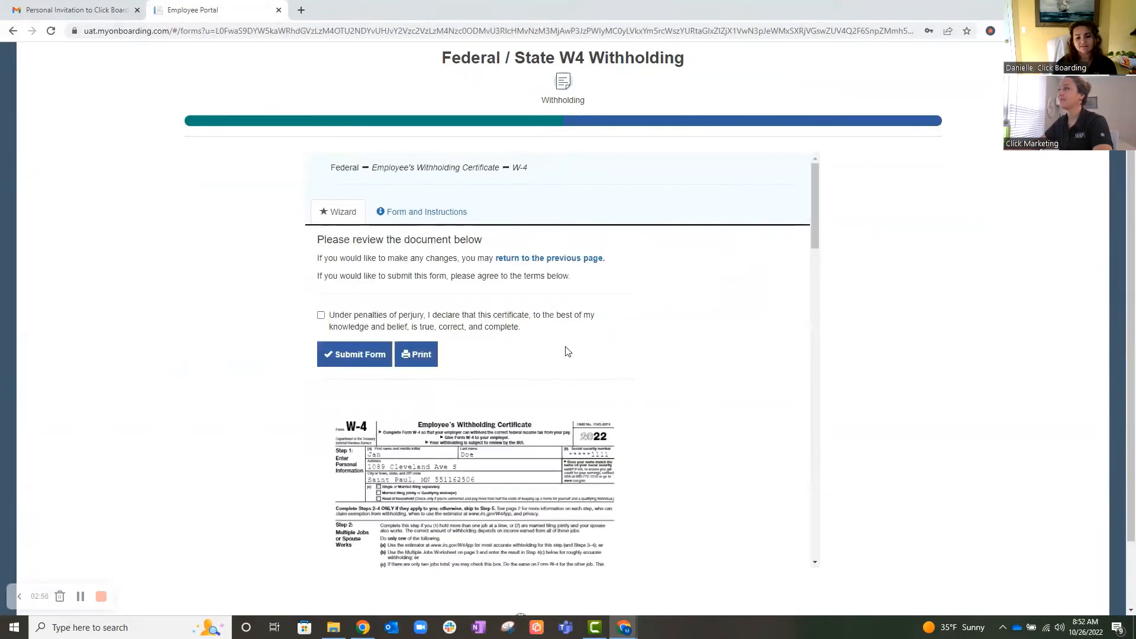
- Review the completed W-4, open its printable PDF version, and return to the employee portal
scroll(487, 426, "down", 3)
scroll(487, 426, "up", 3)
left_click(419, 359)
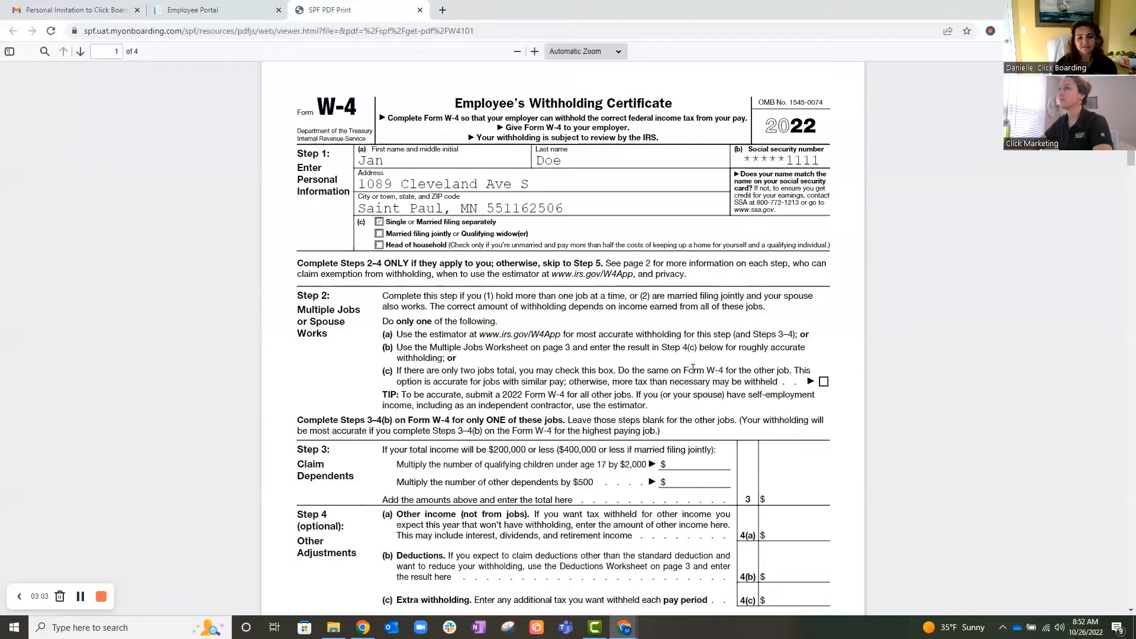
left_click(192, 10)
- Accept the perjury declaration, submit the federal W-4 form, and continue to the Minnesota resident summary
left_click(321, 316)
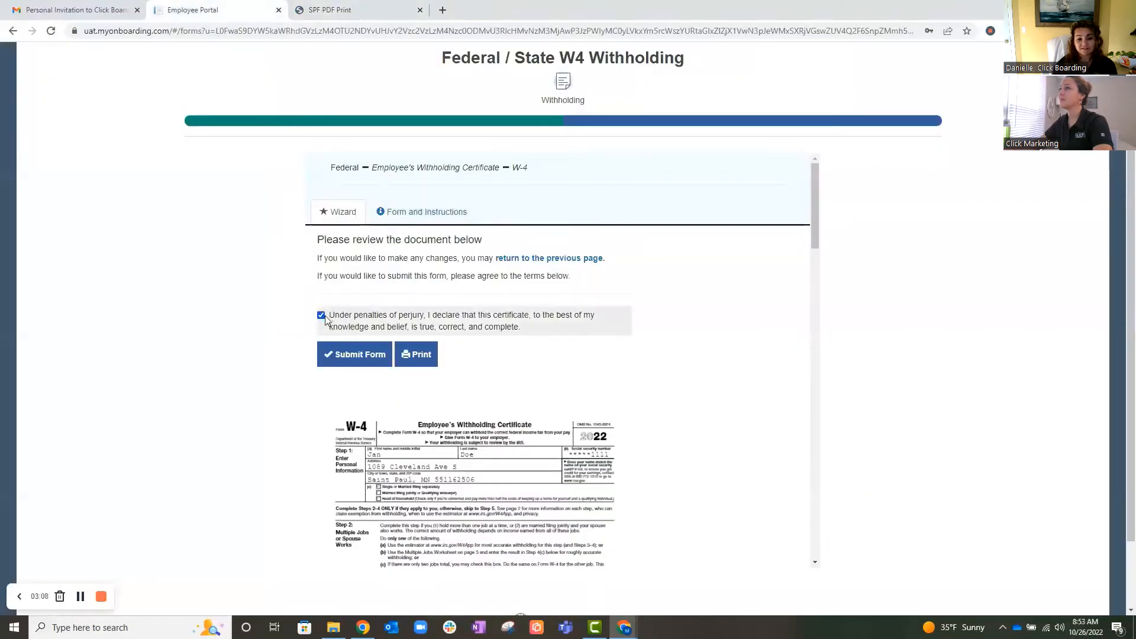
left_click(355, 355)
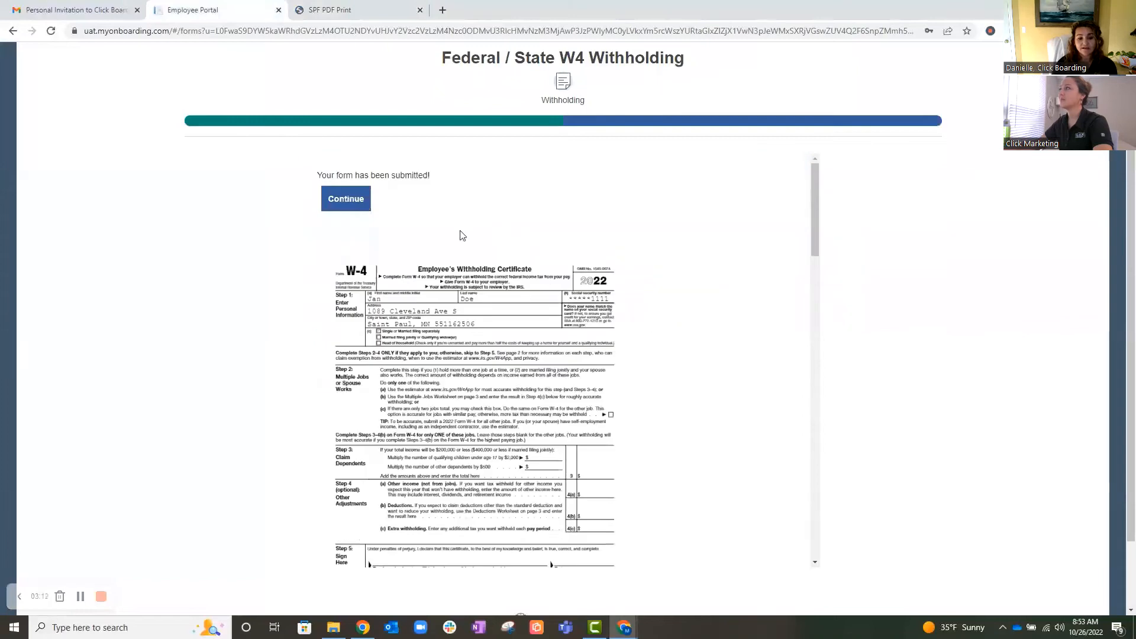
left_click(347, 200)
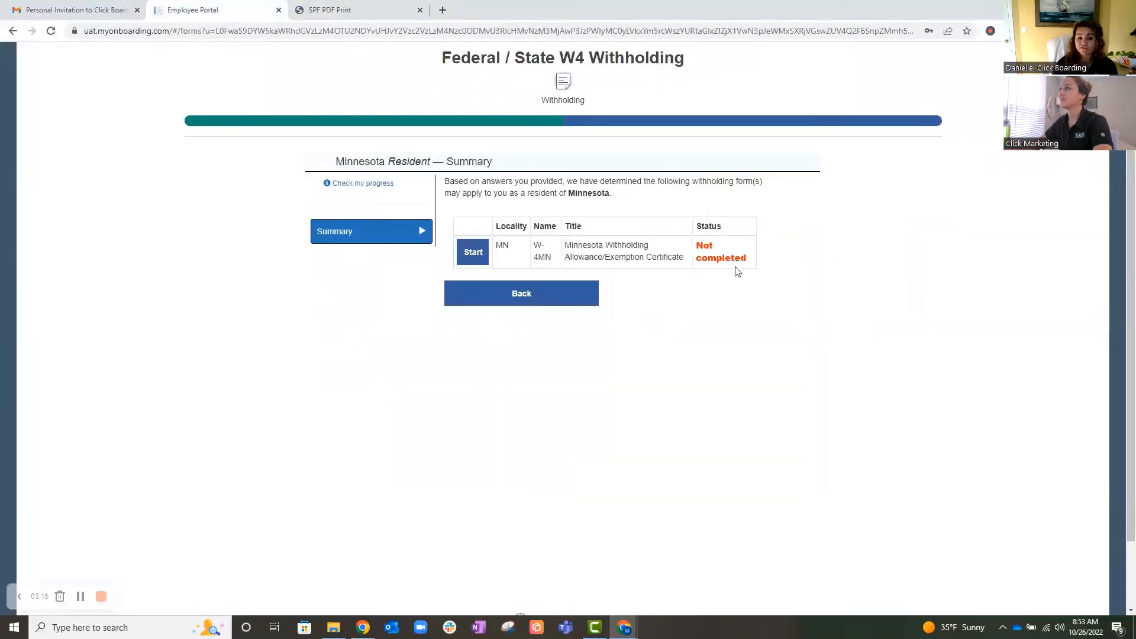
- Start the W-4MN form with No for nonresident alien, Determining Minnesota allowances as the filing reason, and the Single filing status
left_click(473, 252)
left_click(462, 287)
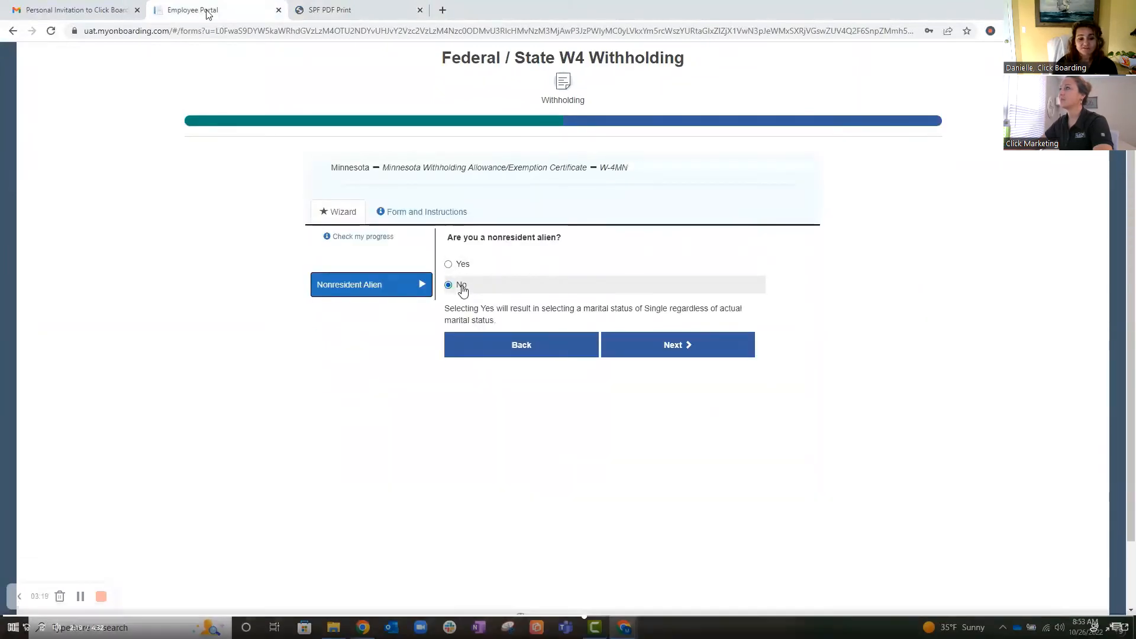
left_click(675, 351)
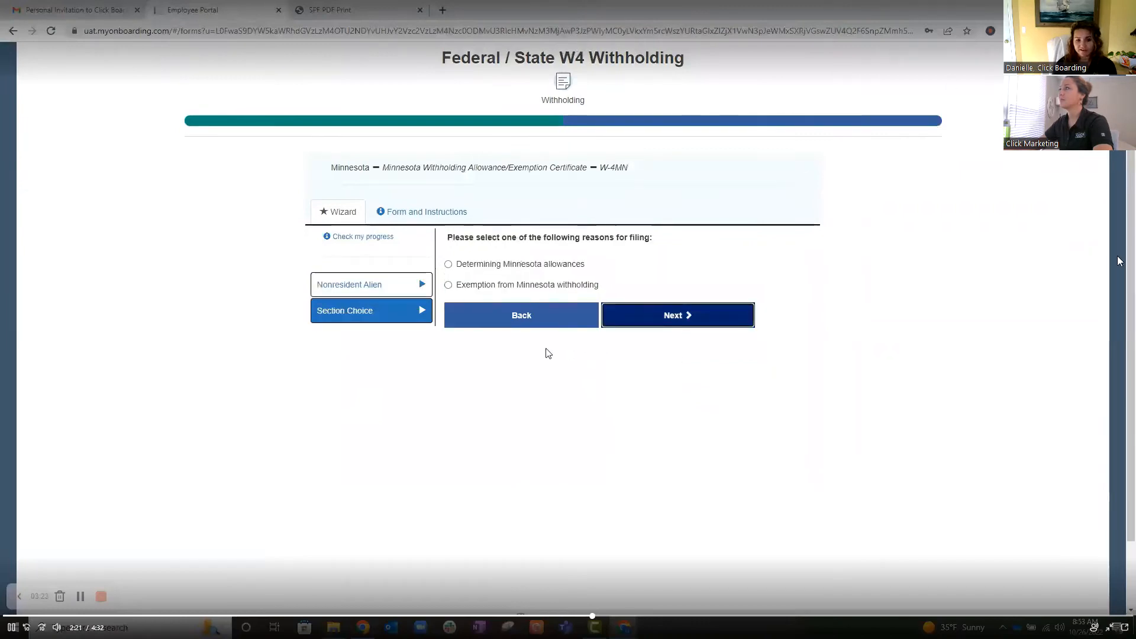
left_click(491, 266)
left_click(667, 319)
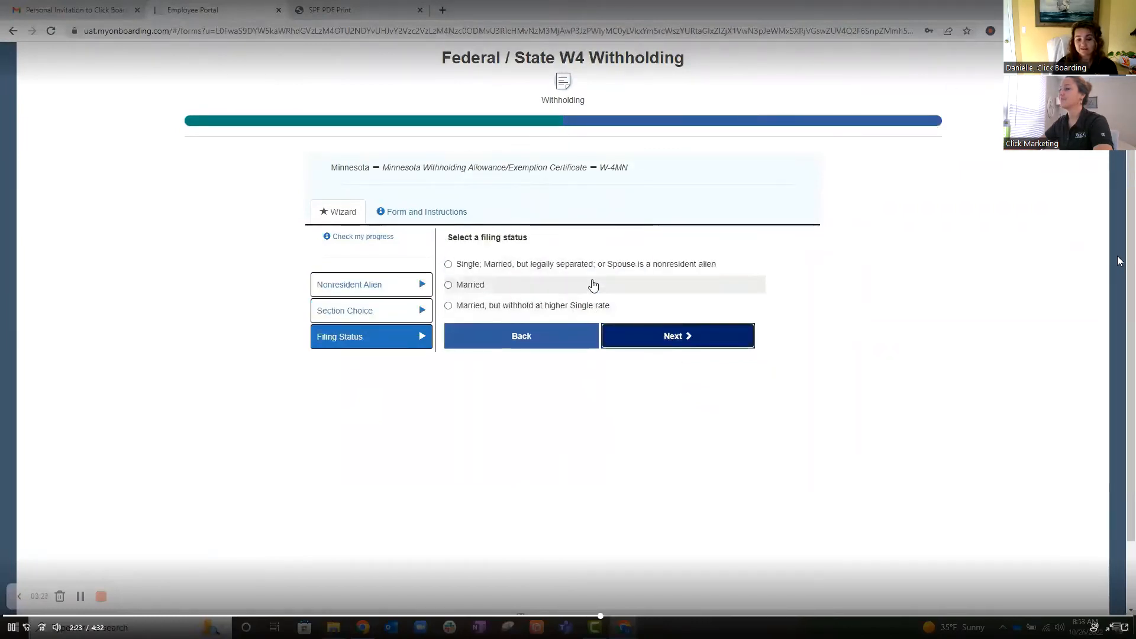
left_click(521, 264)
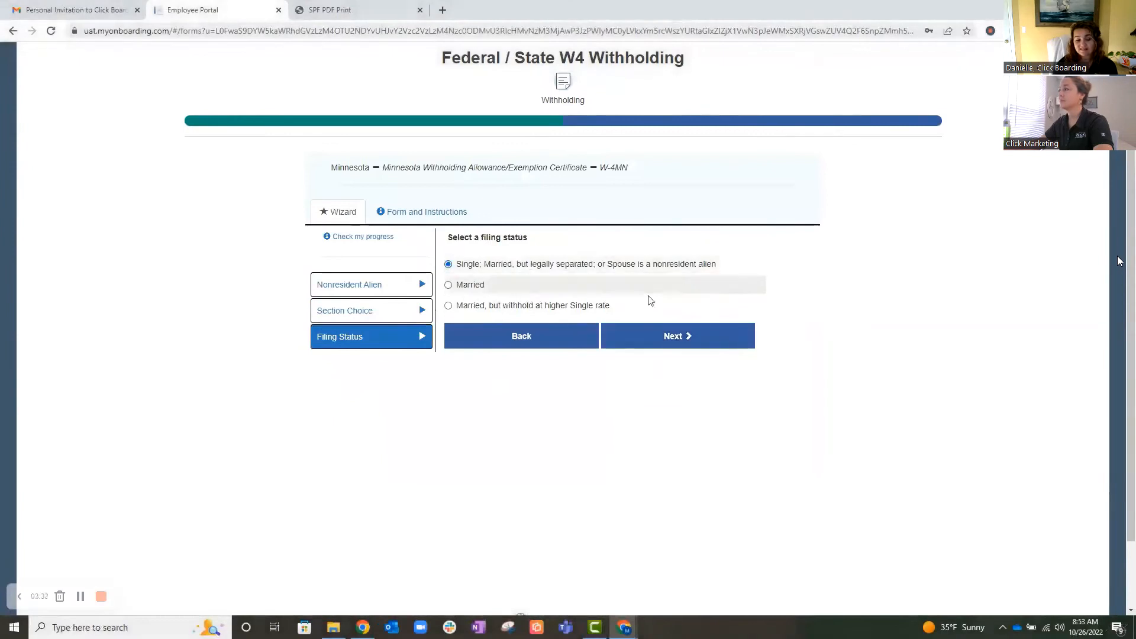
left_click(665, 335)
- Complete Section 1 with 1 on Lines A and B, 0 dependents on Line D, and No for the itemized deductions worksheet
left_click(491, 259)
left_click(480, 284)
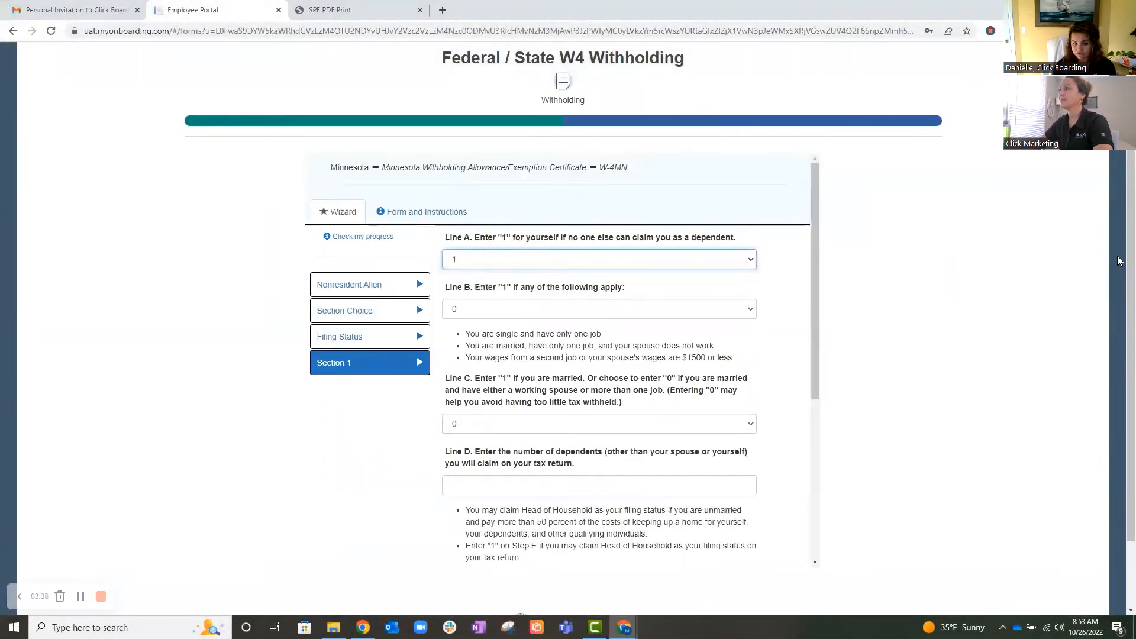
left_click(545, 309)
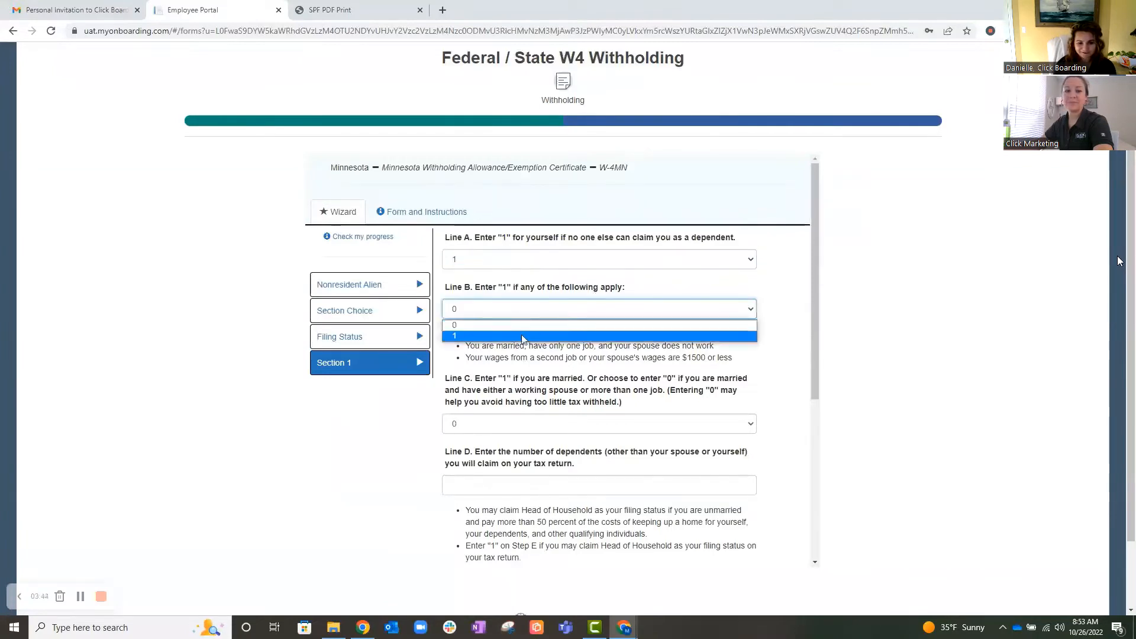
left_click(541, 322)
scroll(525, 341, "down", 1)
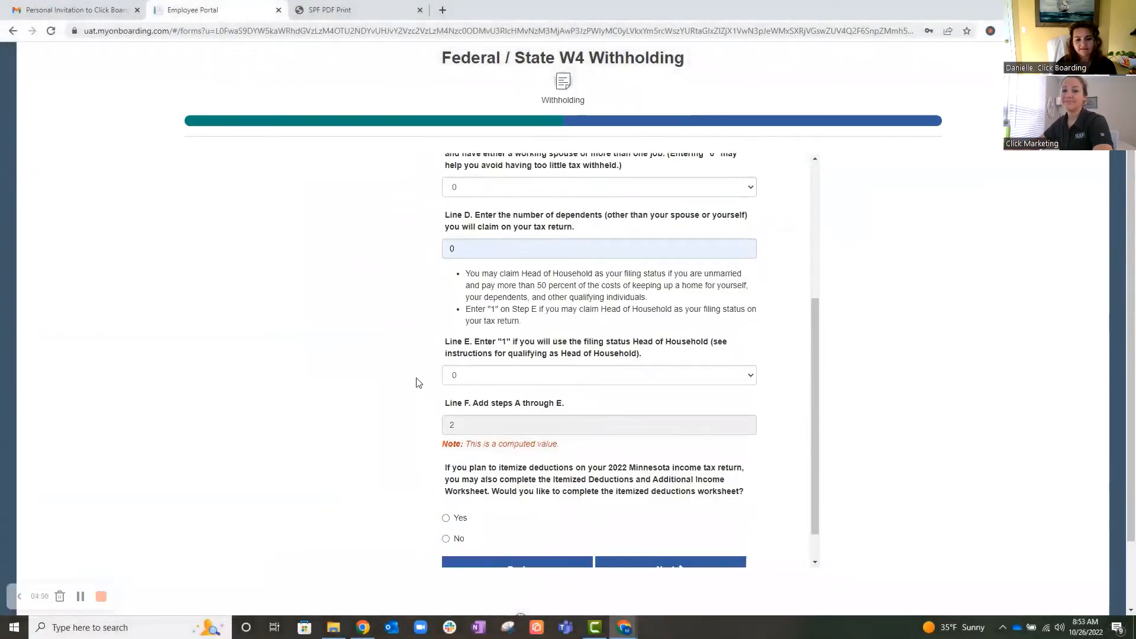
scroll(570, 387, "down", 1)
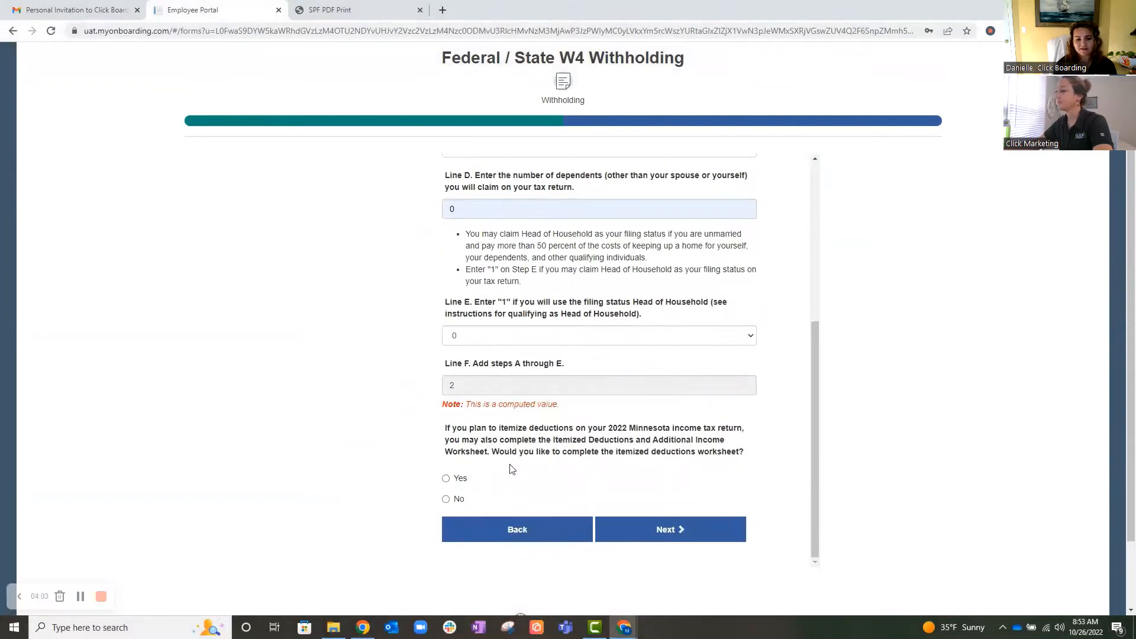
scroll(512, 470, "down", 1)
left_click(467, 448)
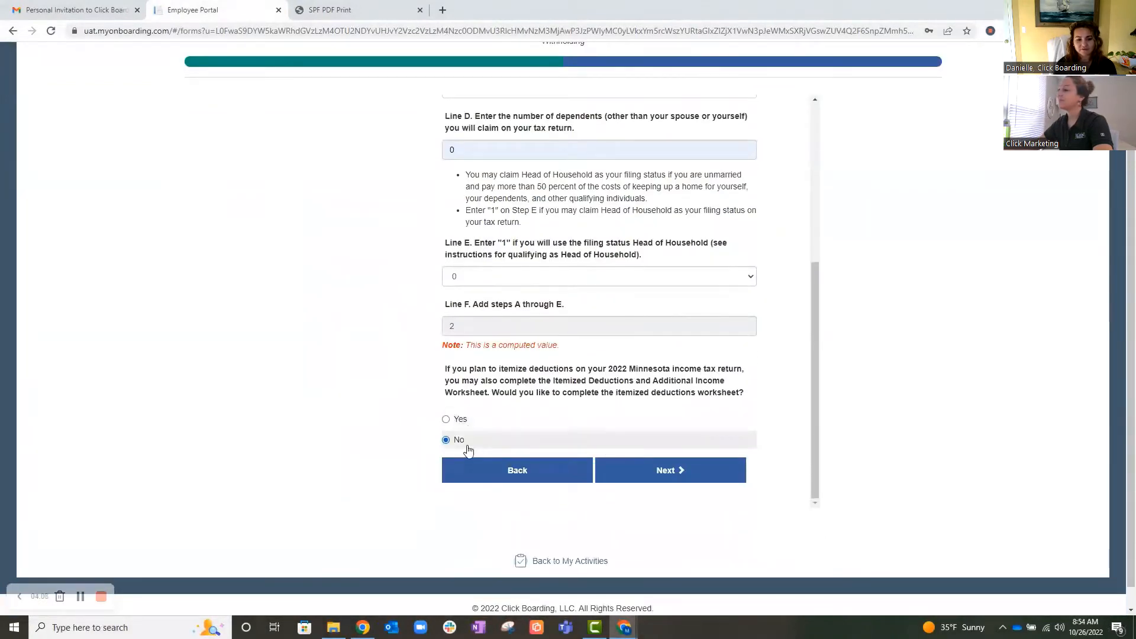
left_click(672, 470)
- Claim 0 Minnesota allowances, set the additional withholding per pay period to 0, and continue
left_click(519, 282)
type("0")
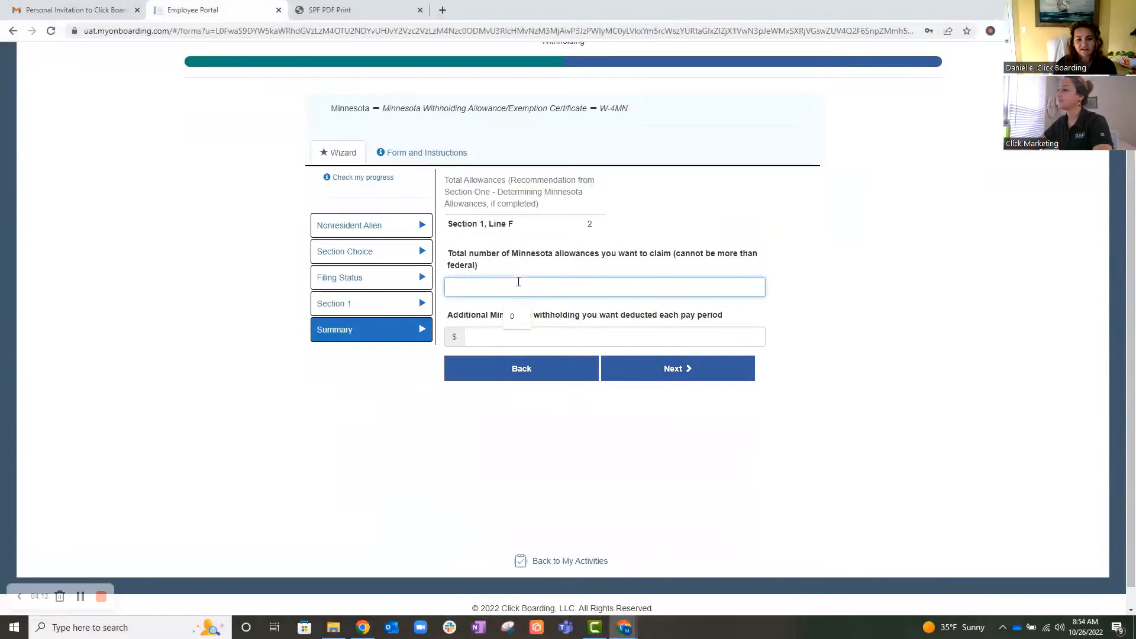
left_click(555, 340)
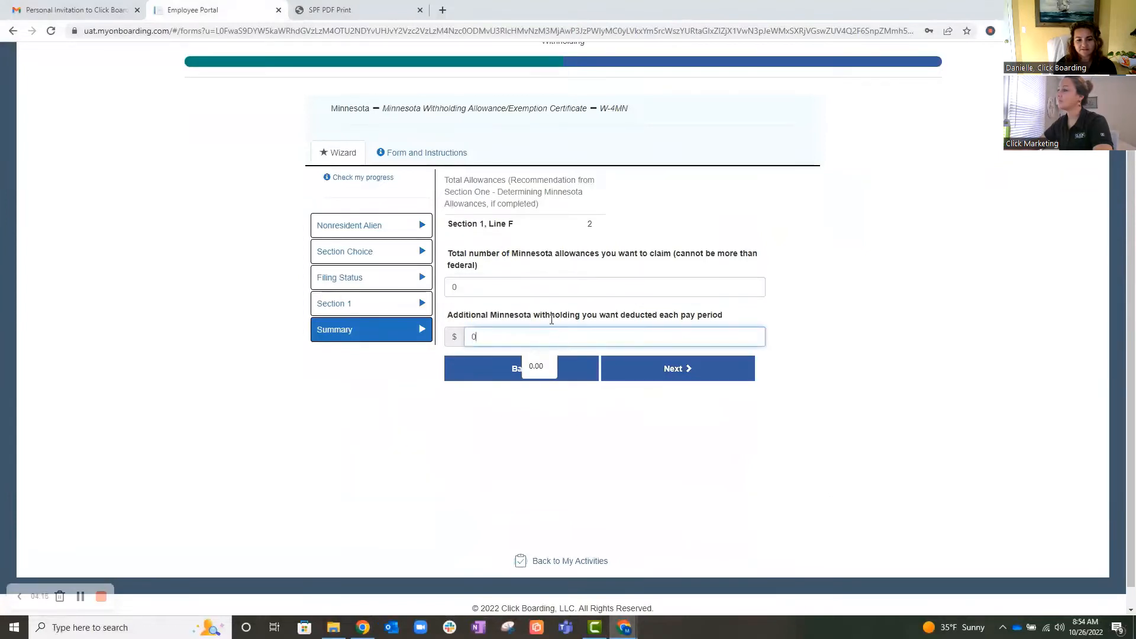
left_click(683, 376)
left_click(677, 368)
- Enter the employee's daytime phone number and continue to the W-4MN document review
left_click(513, 200)
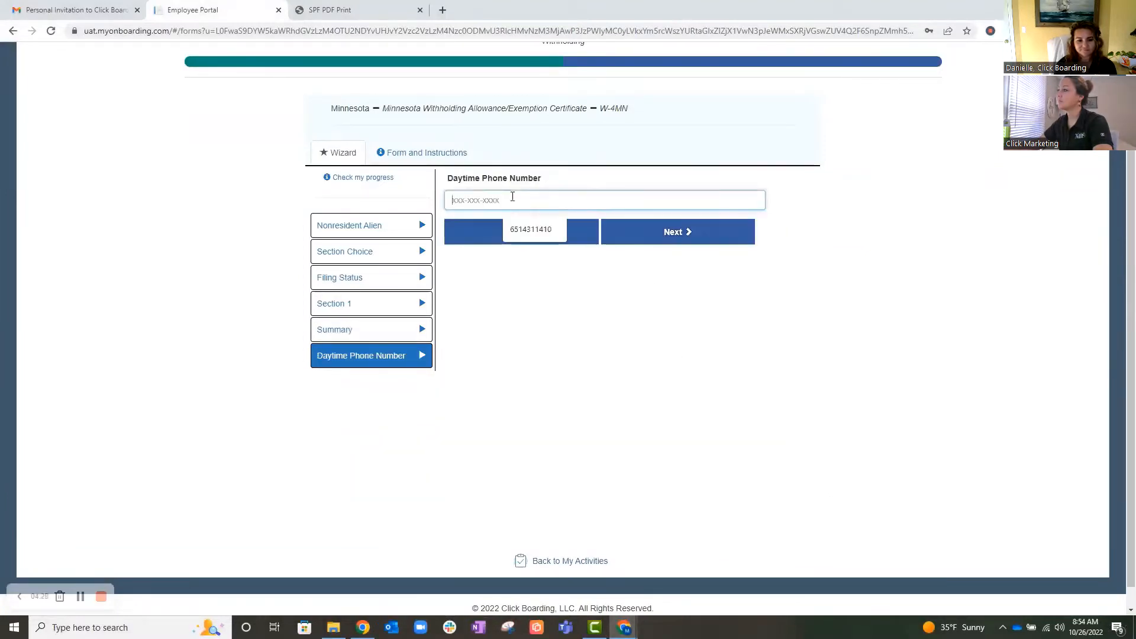
left_click(705, 240)
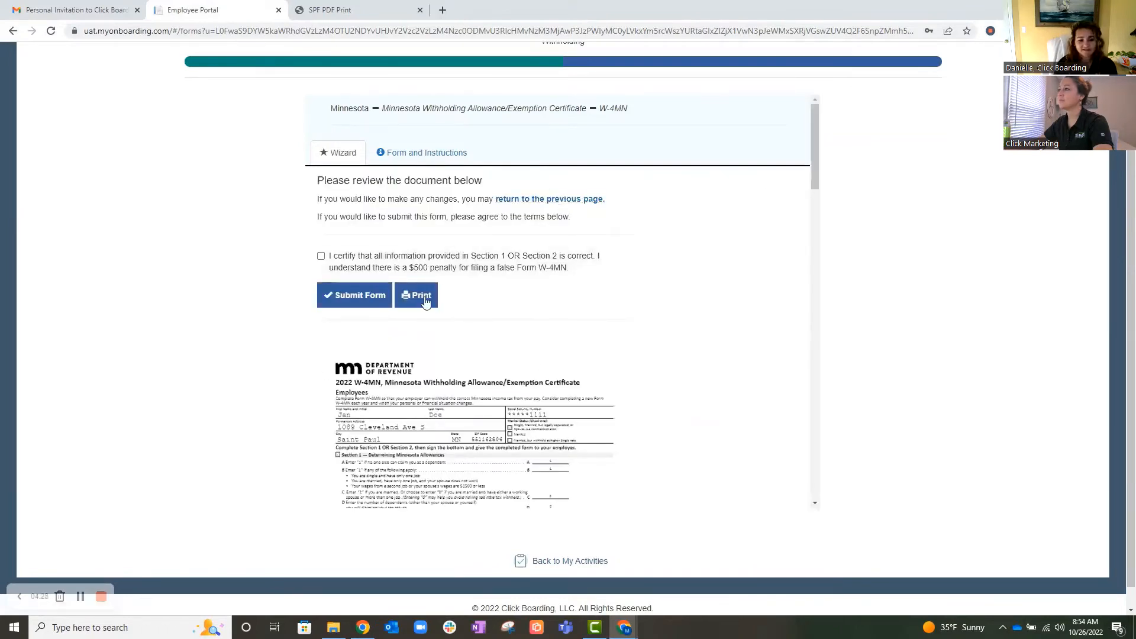
- Certify the W-4MN information as correct, submit the form, and finish the tax withholding activity
mouse_move(815, 172)
left_mouse_down()
mouse_move(837, 509)
mouse_move(807, 157)
left_mouse_up()
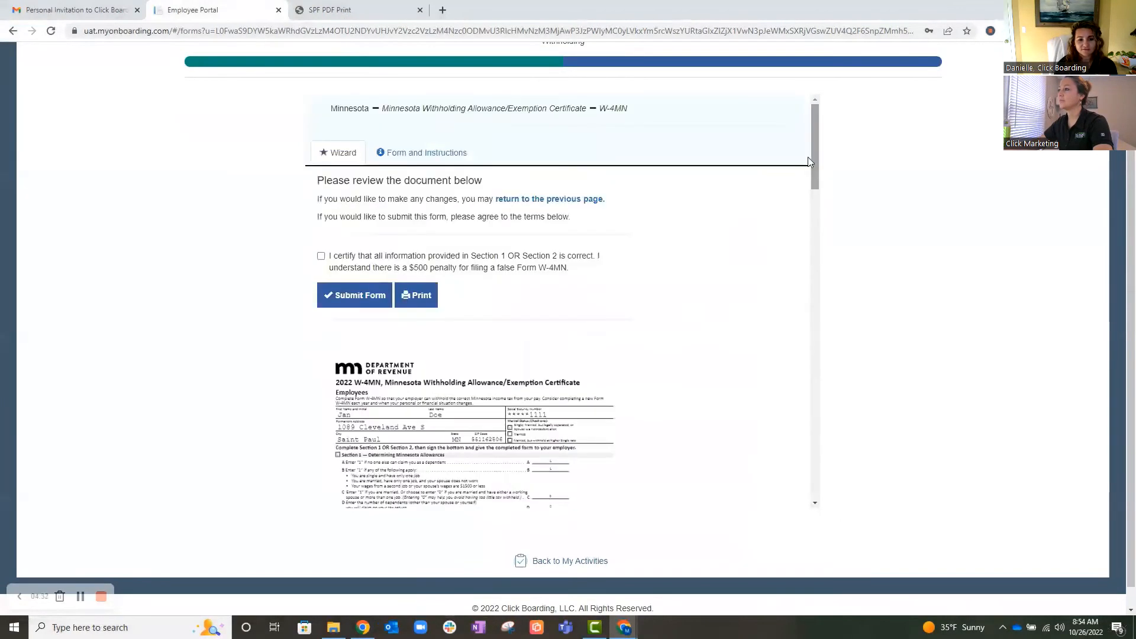
left_click(321, 257)
left_click(356, 295)
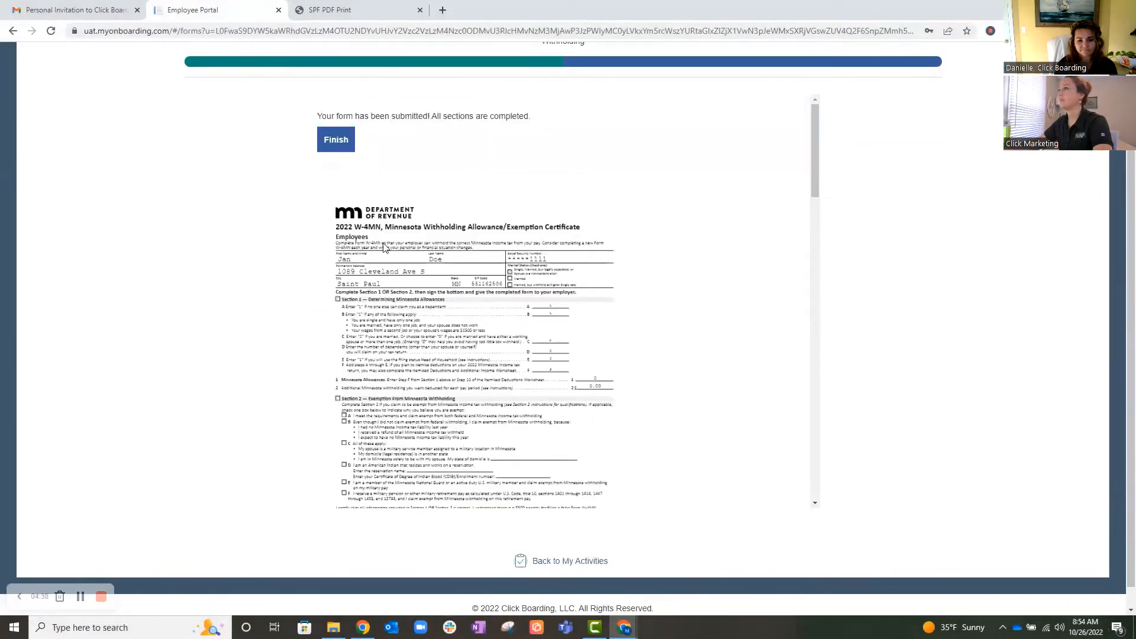
scroll(558, 154, "up", 2)
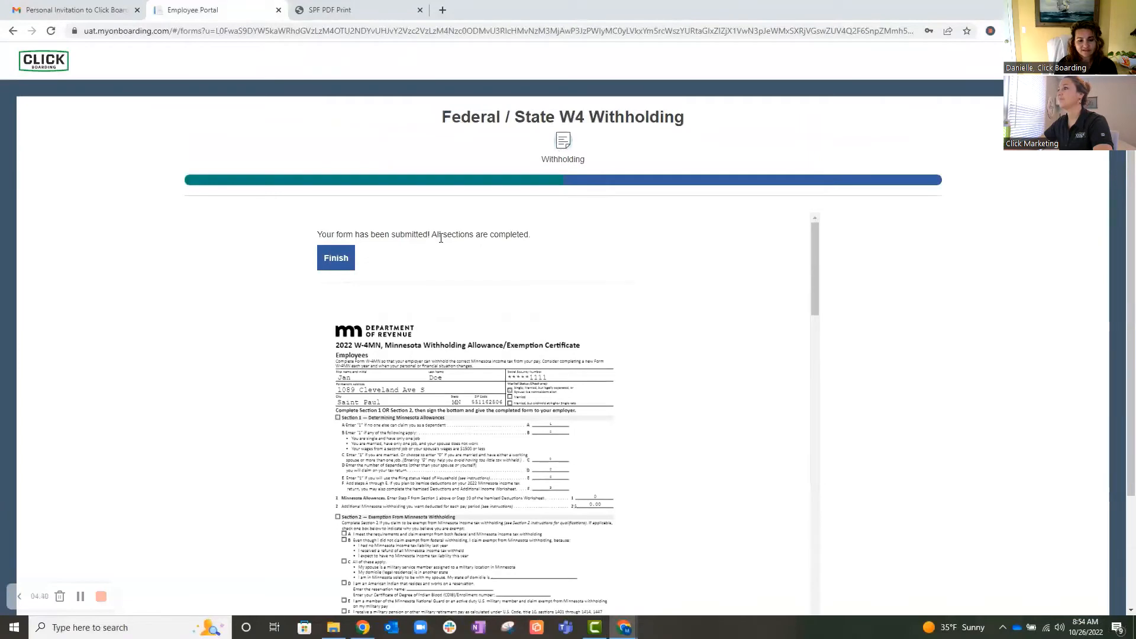
left_click(336, 260)
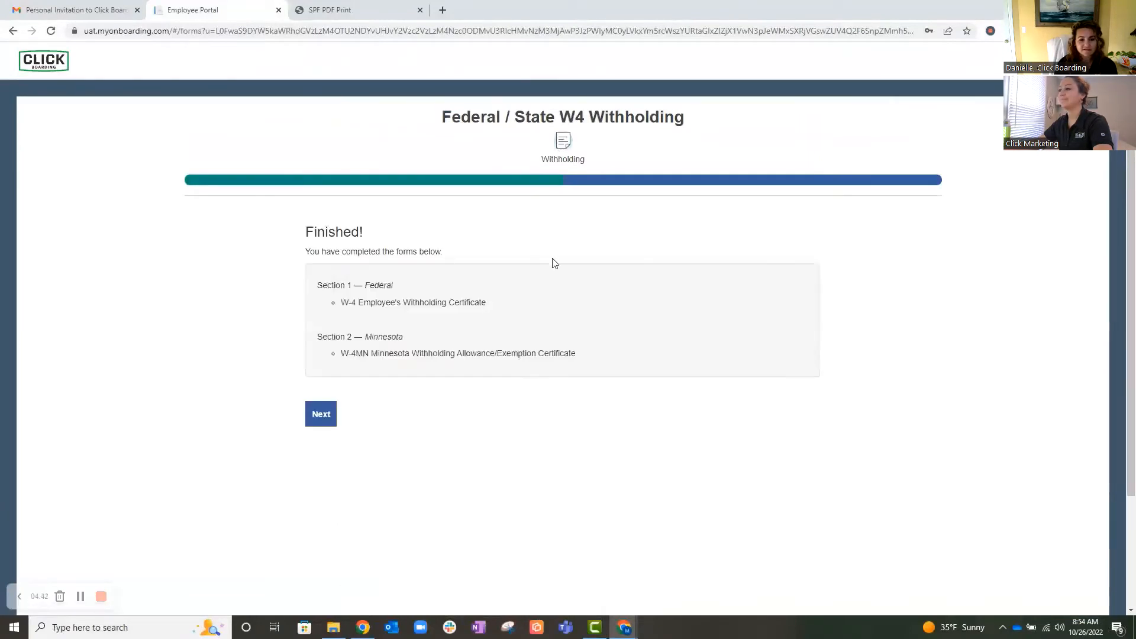
left_click(321, 416)
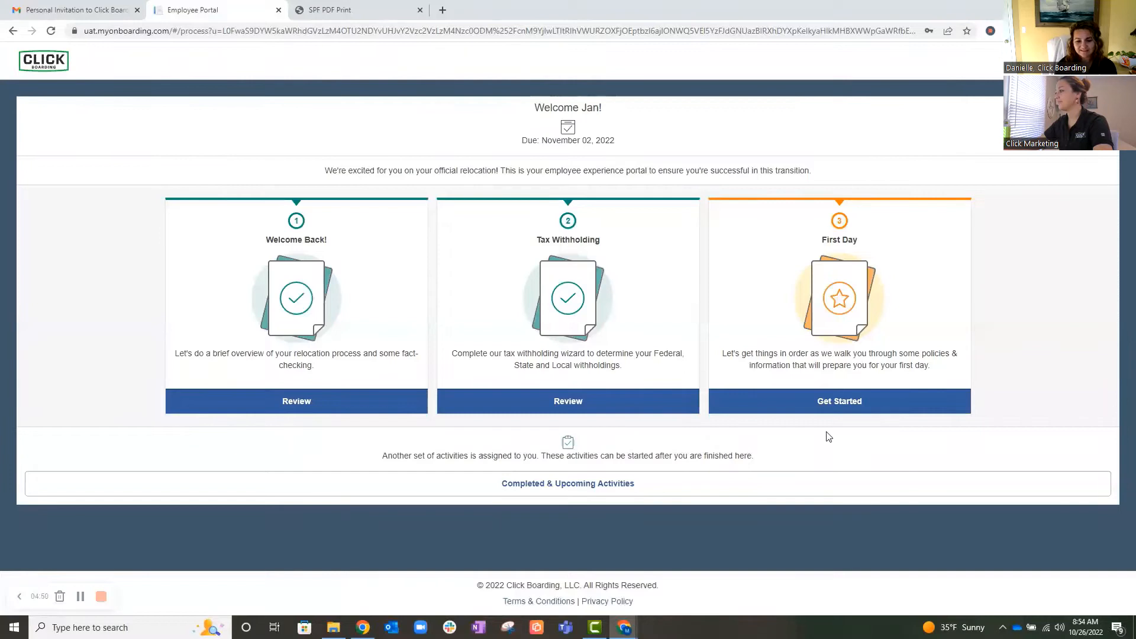
- Start the First Day activities, fill in the preferred phone number on the onsite associate form, and submit it
left_click(851, 403)
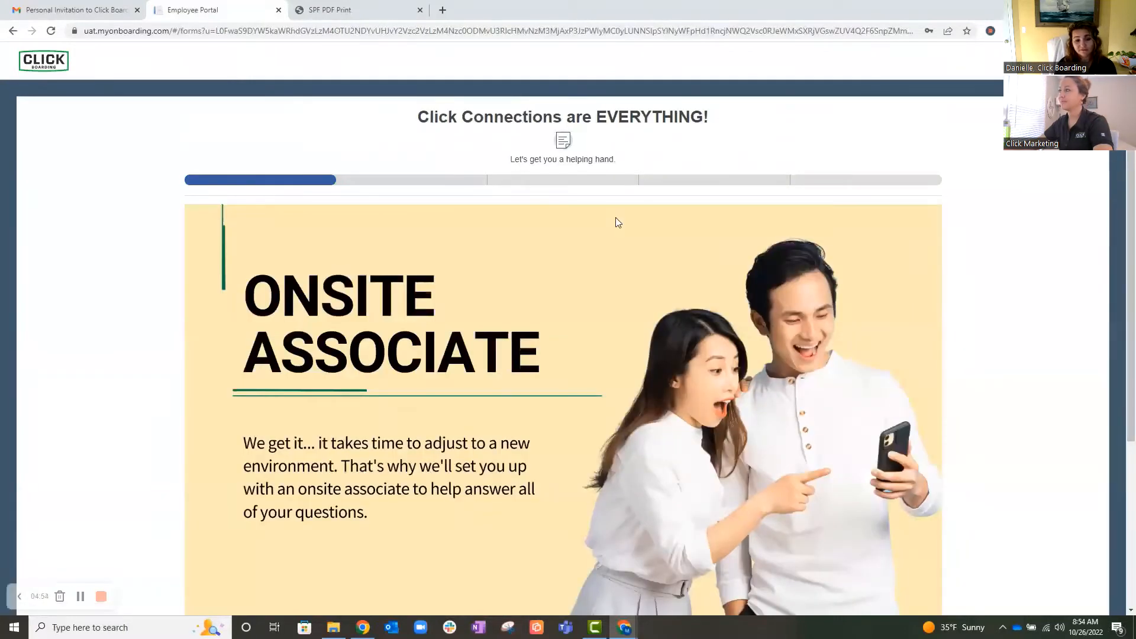
scroll(608, 236, "down", 2)
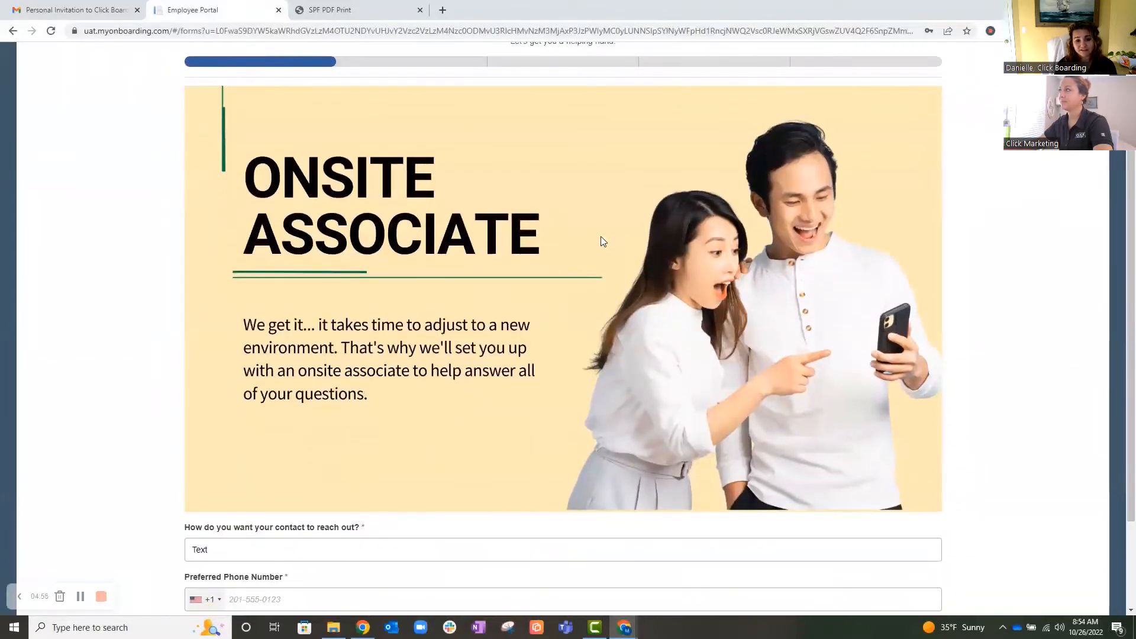
scroll(601, 241, "down", 1)
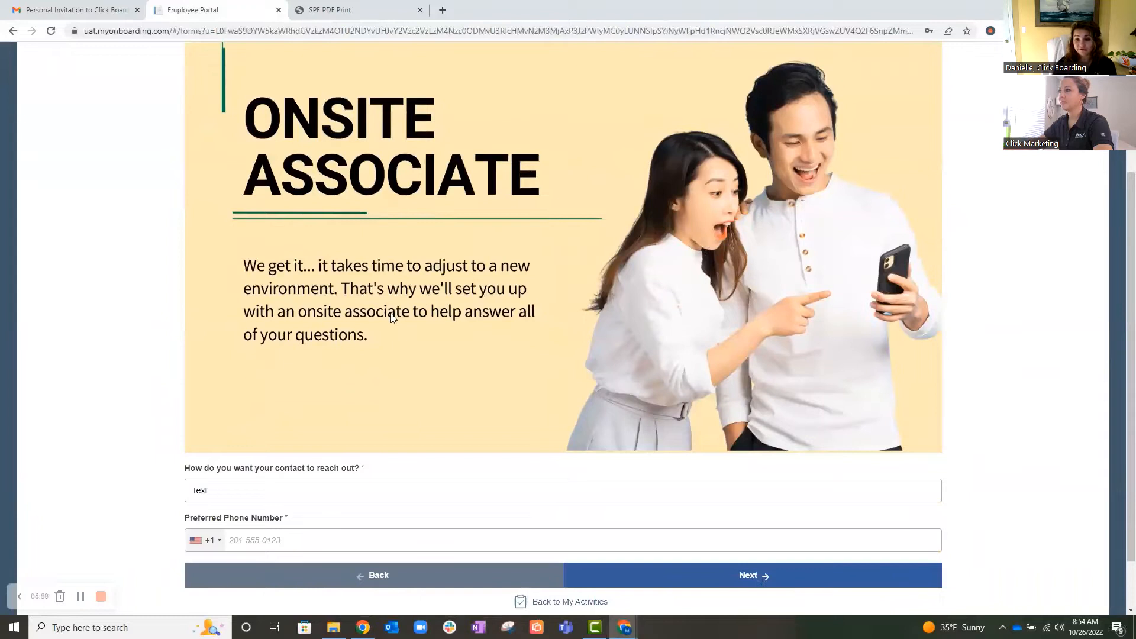
scroll(391, 318, "down", 1)
left_click(314, 433)
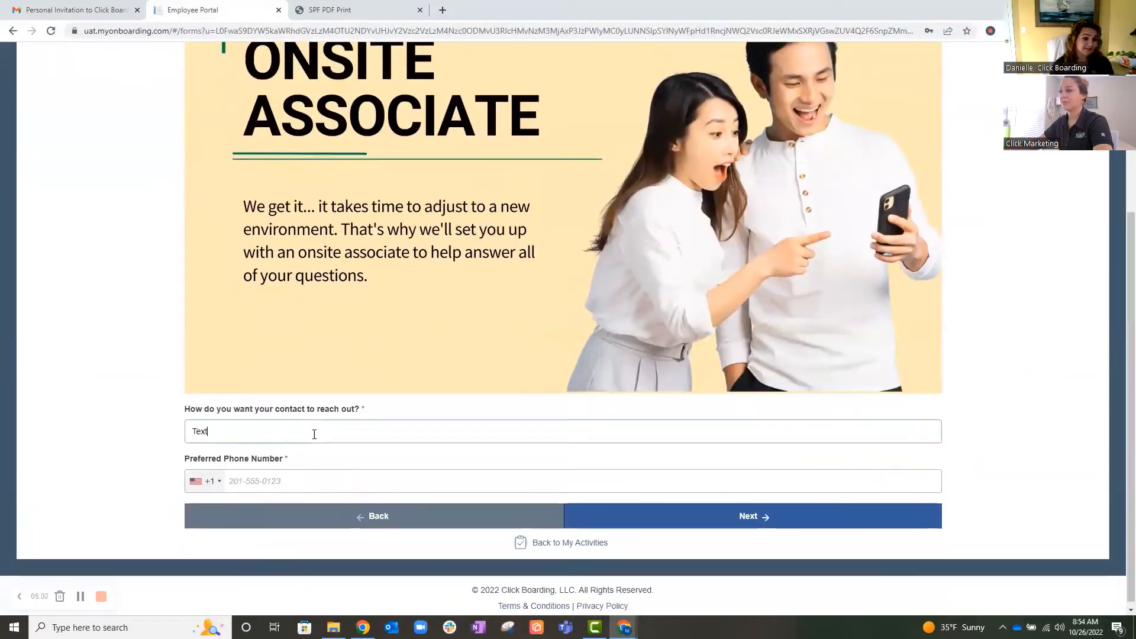
left_click(297, 481)
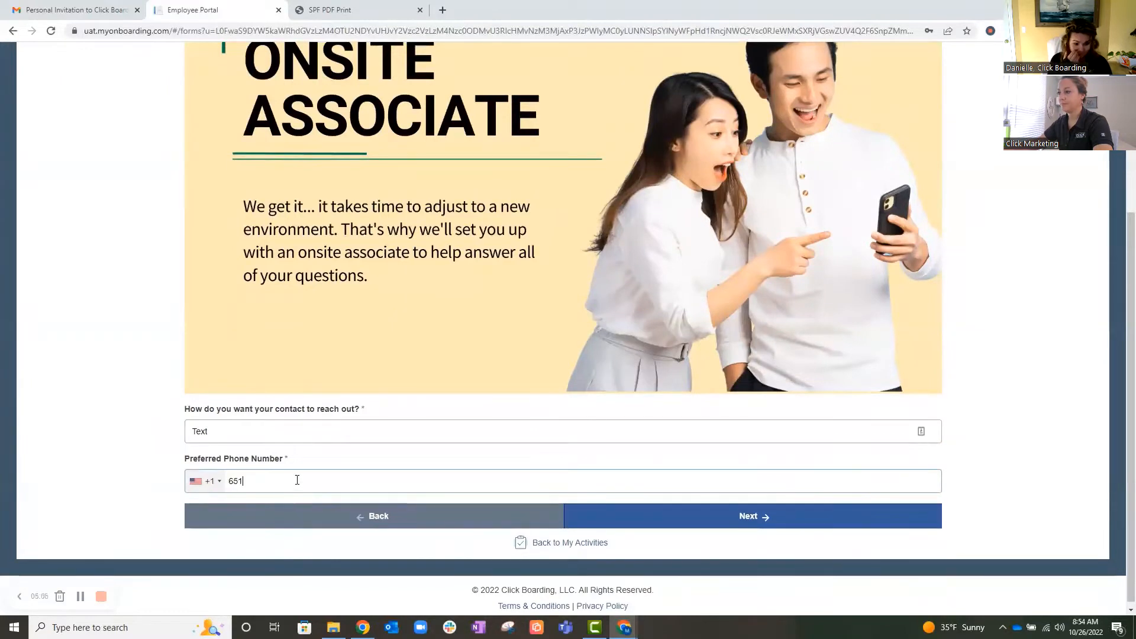
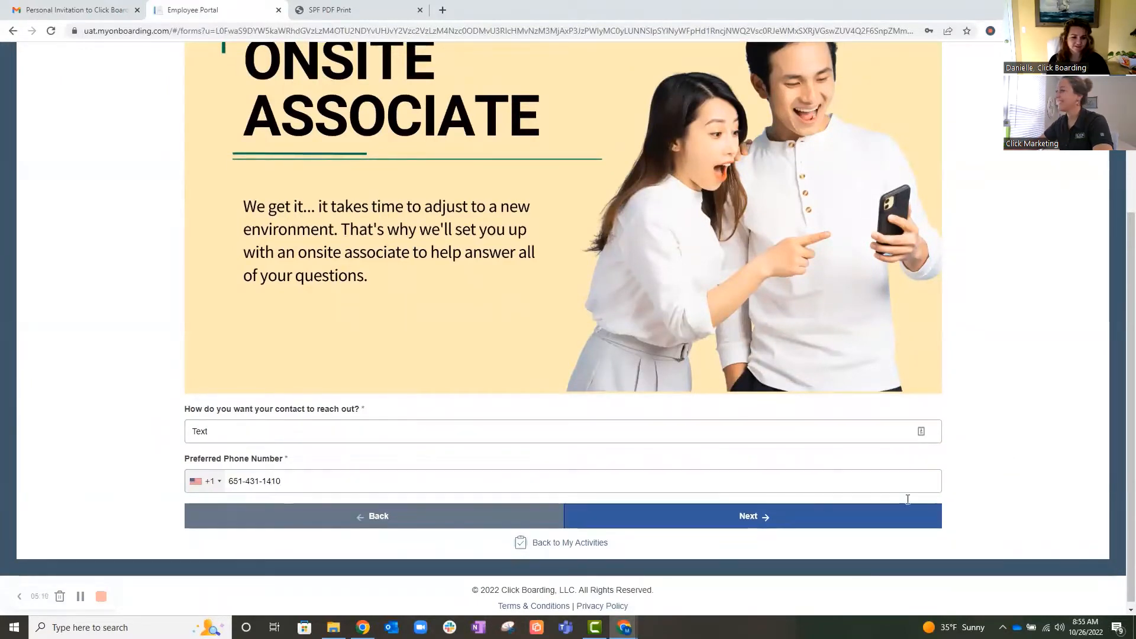
left_click(749, 516)
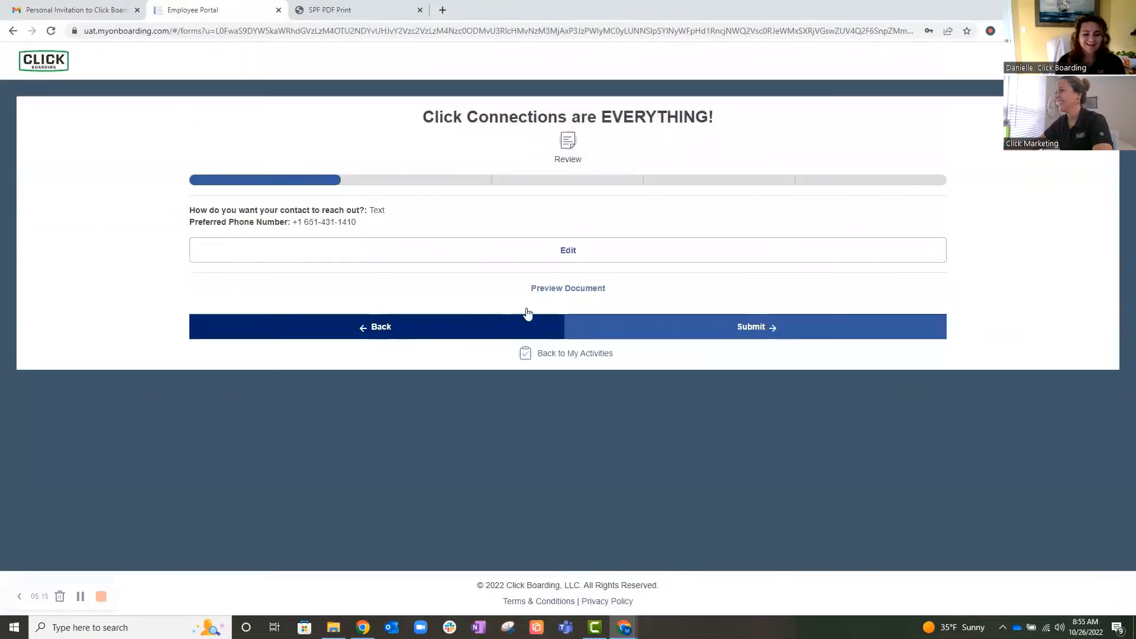
left_click(790, 334)
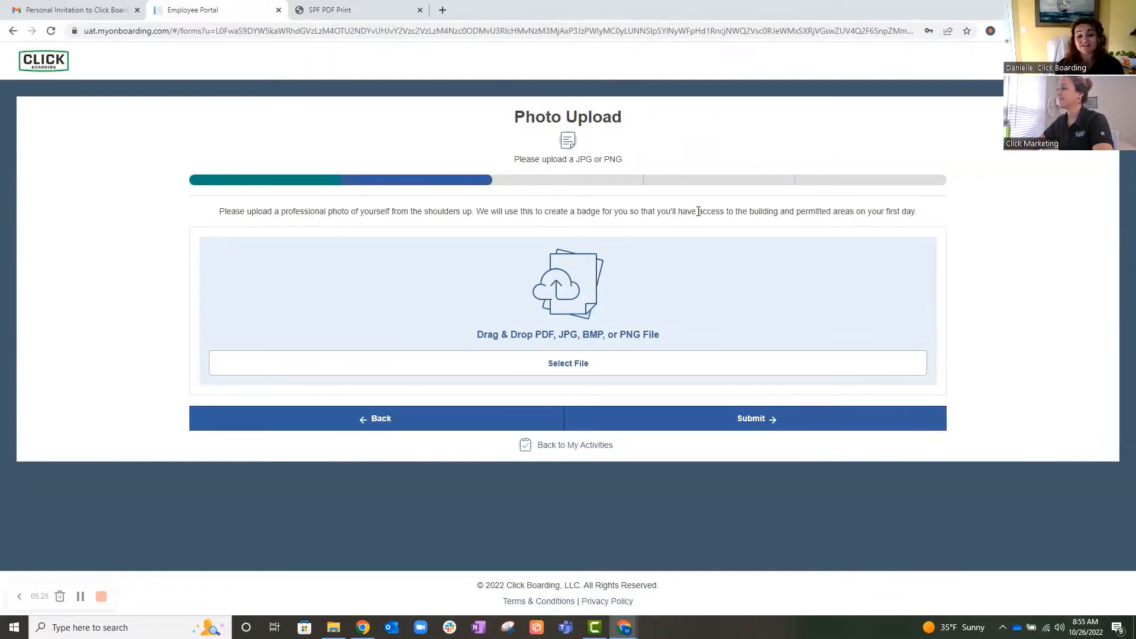
- Upload headshot.png as the badge photo and submit it
left_click(580, 370)
double_click(513, 260)
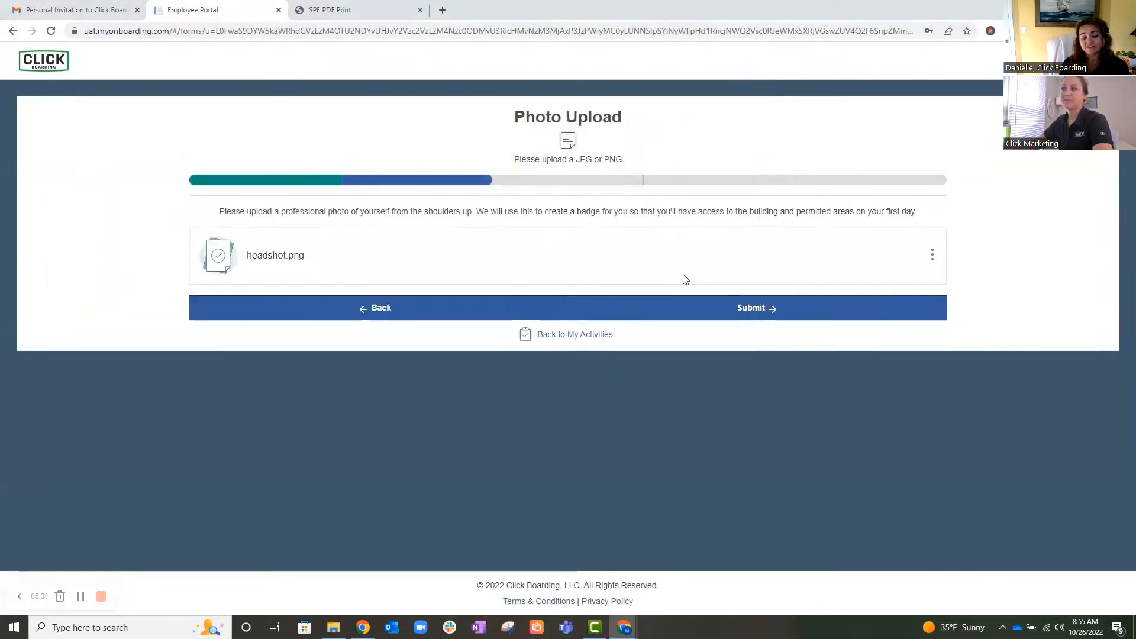
left_click(757, 318)
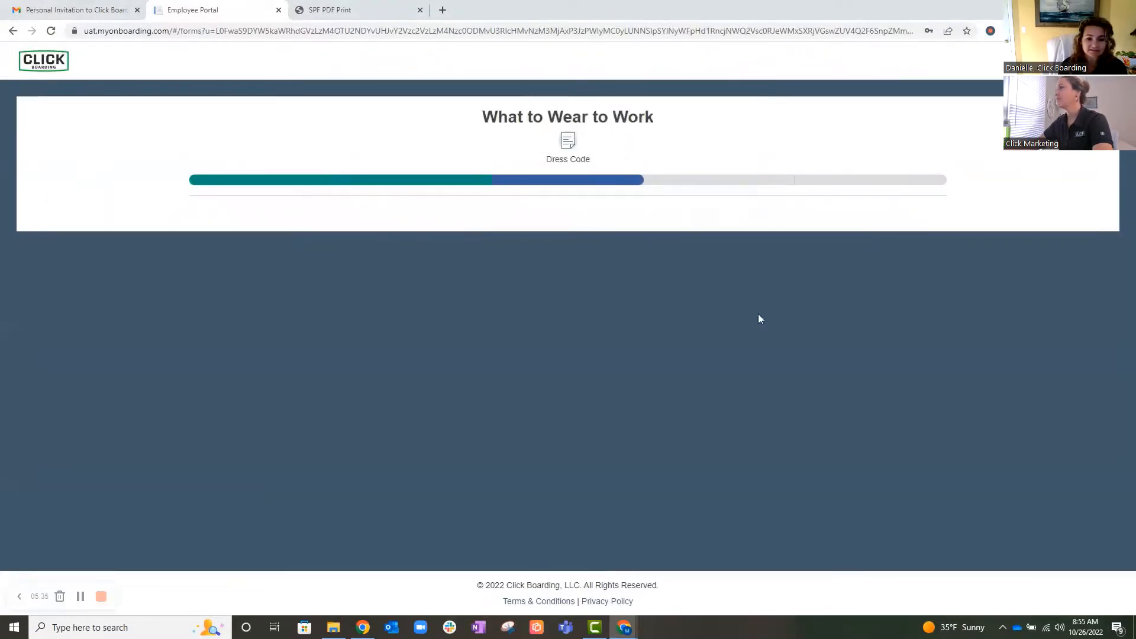
- Read through the dress code policy's permitted and not permitted clothing lists, and continue to the first-day location page
scroll(391, 262, "down", 1)
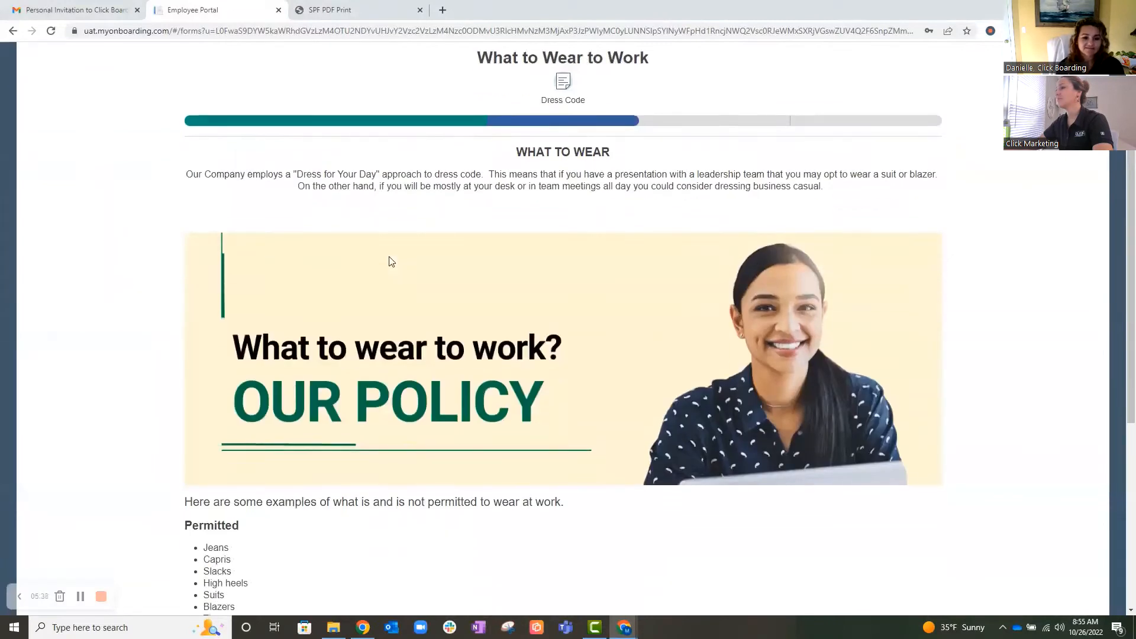
scroll(396, 261, "down", 1)
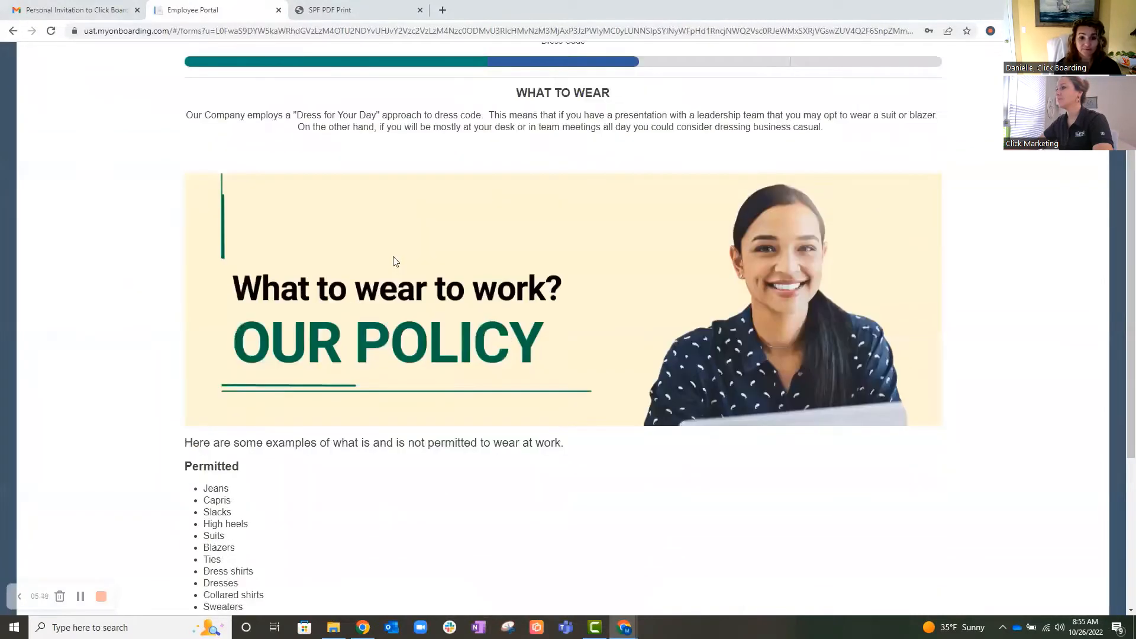
scroll(395, 261, "down", 2)
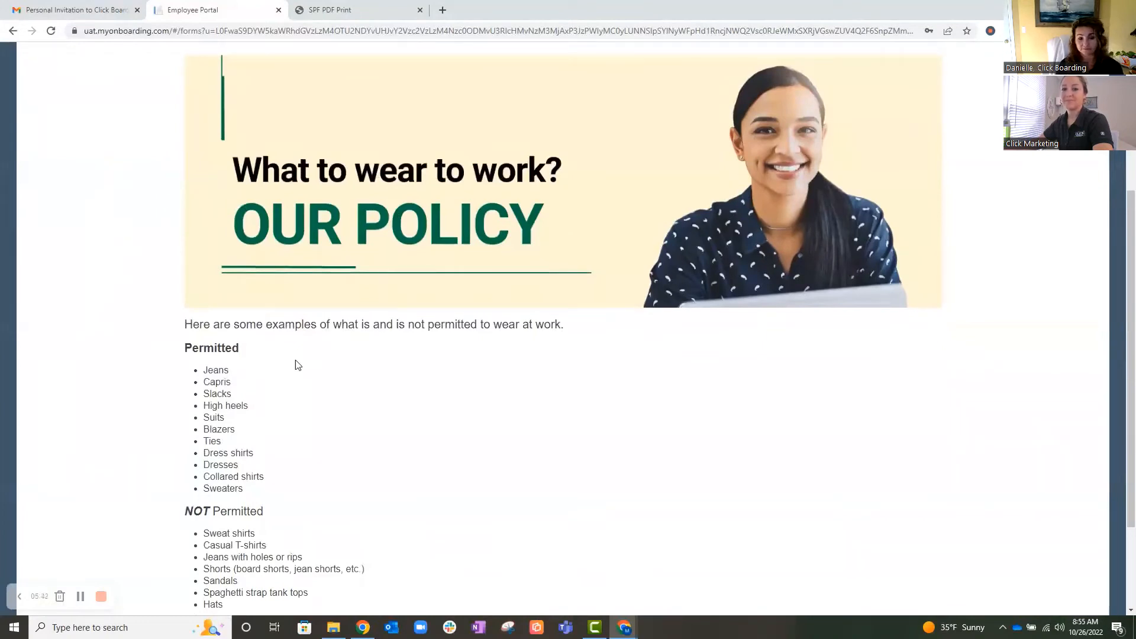
scroll(296, 360, "down", 1)
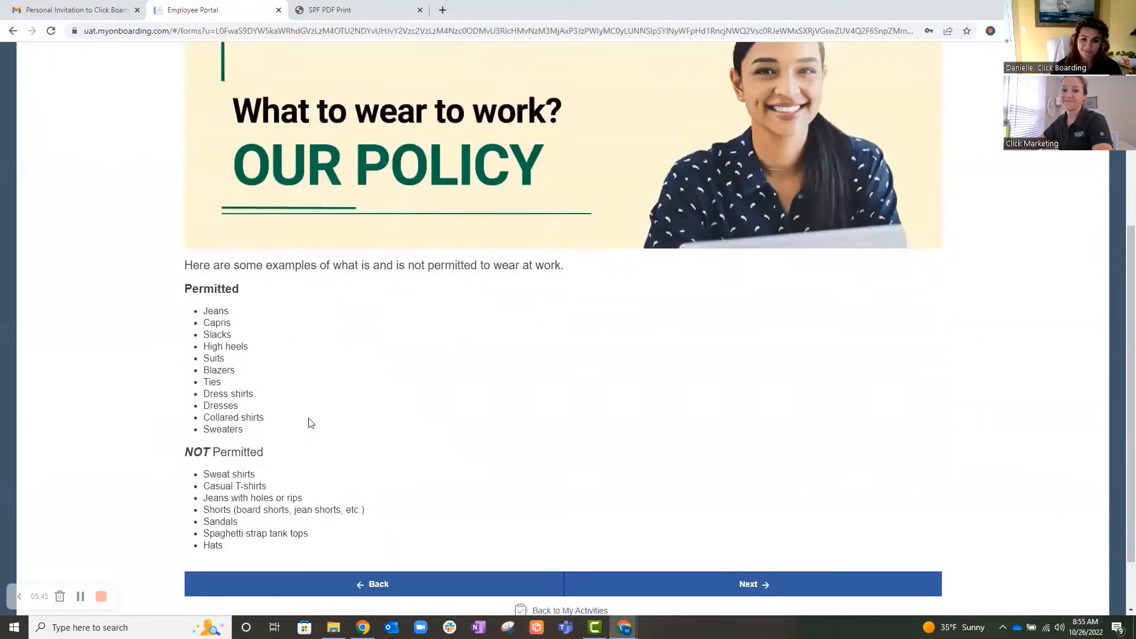
scroll(308, 418, "down", 1)
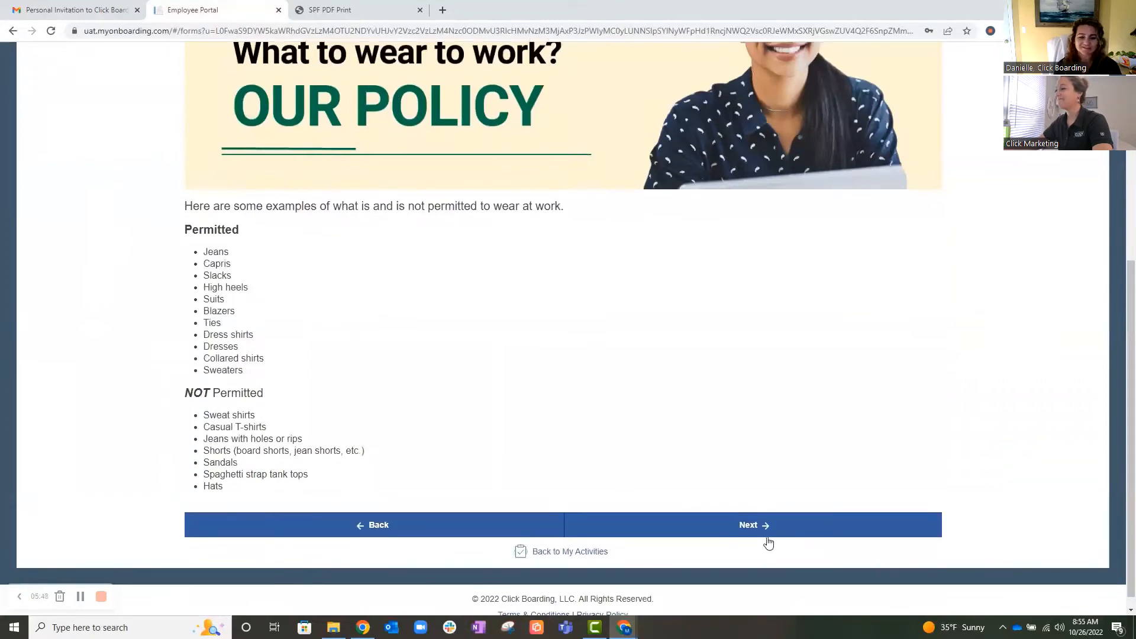
left_click(764, 532)
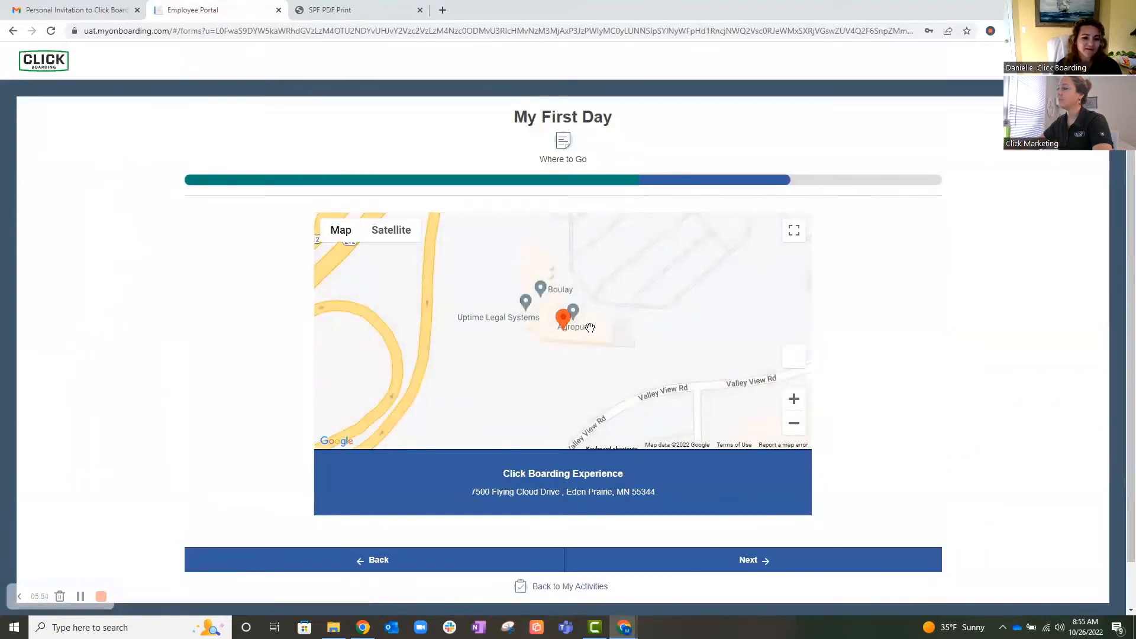
- Zoom out and pan the office location map to explore the surrounding area
scroll(591, 328, "down", 2)
scroll(591, 327, "down", 1)
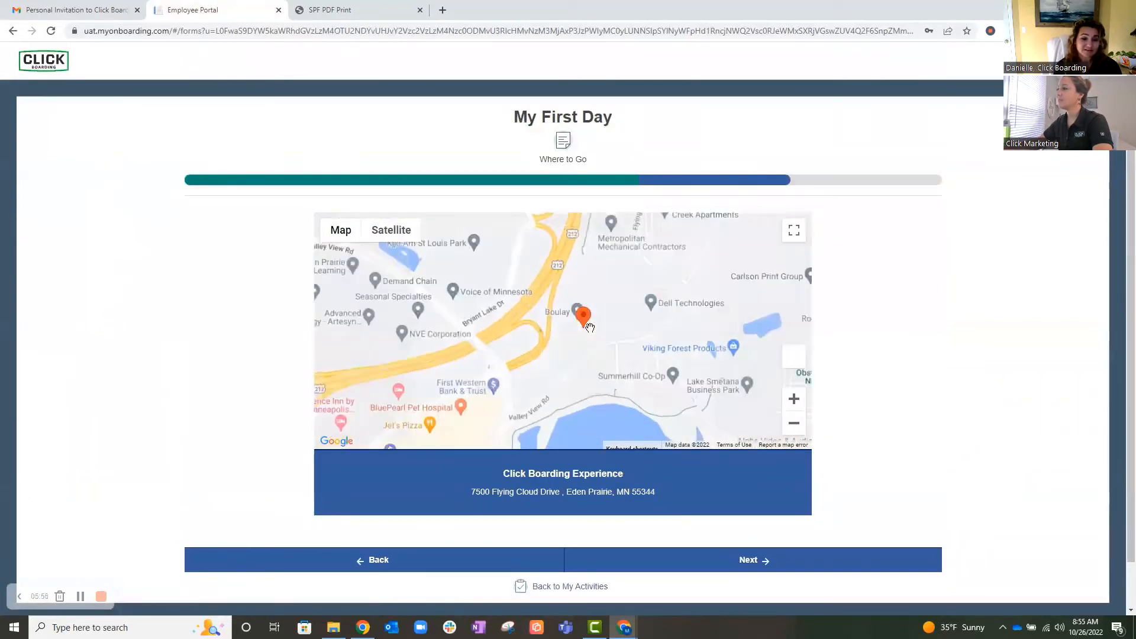
left_click_drag(619, 343, 690, 287)
left_click_drag(647, 386, 611, 334)
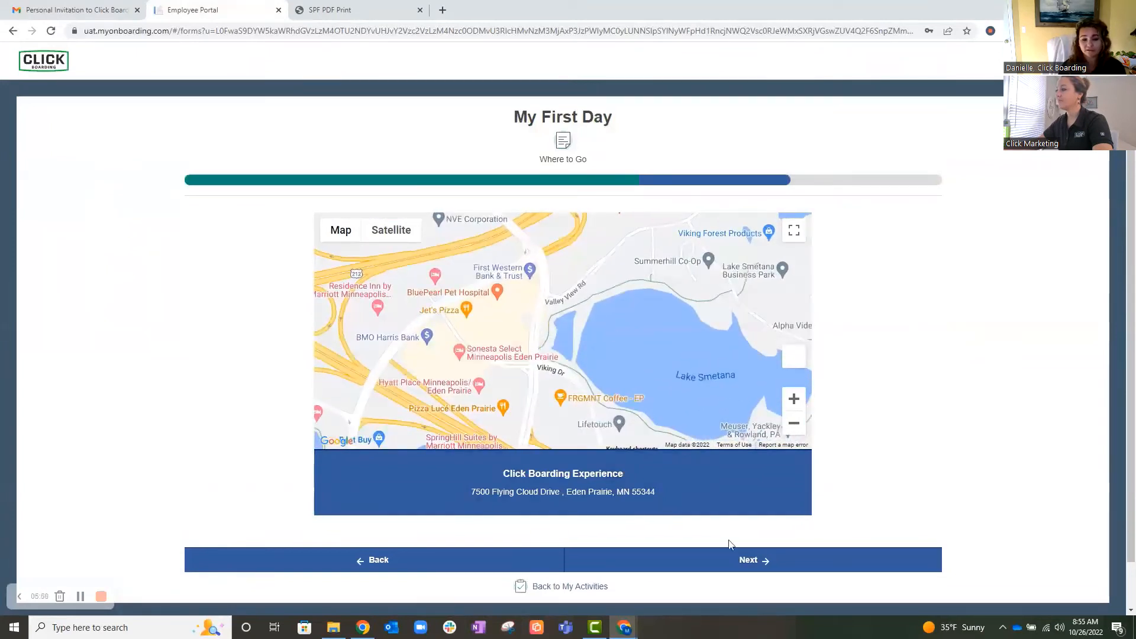
- Finish the remaining First Day pages and open the overview of completed and upcoming activities
left_click(750, 566)
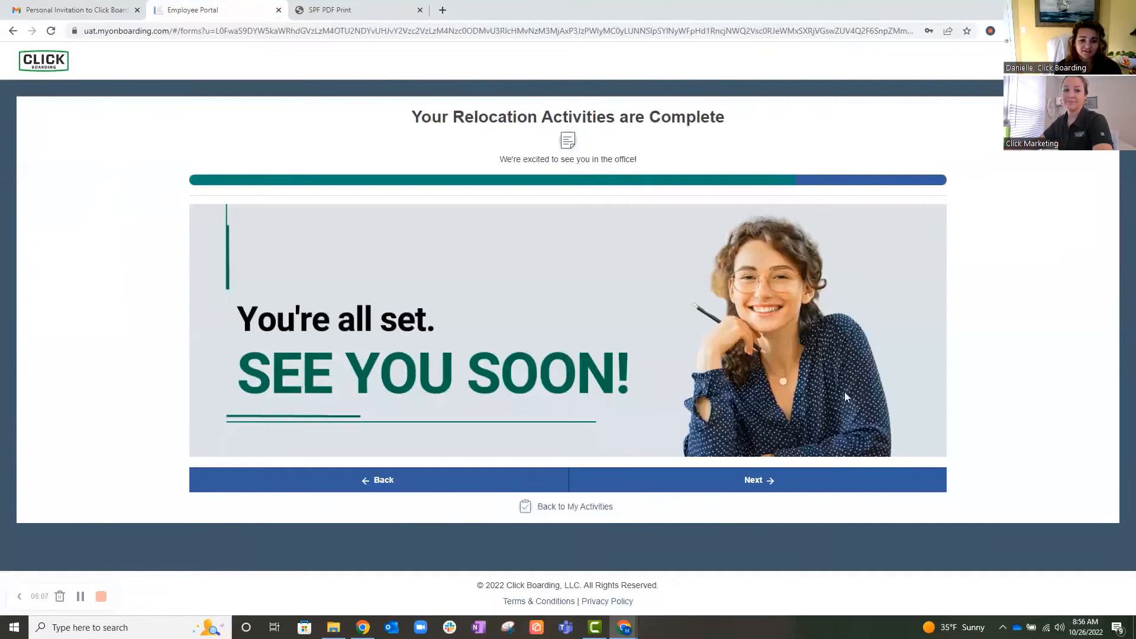
left_click(761, 482)
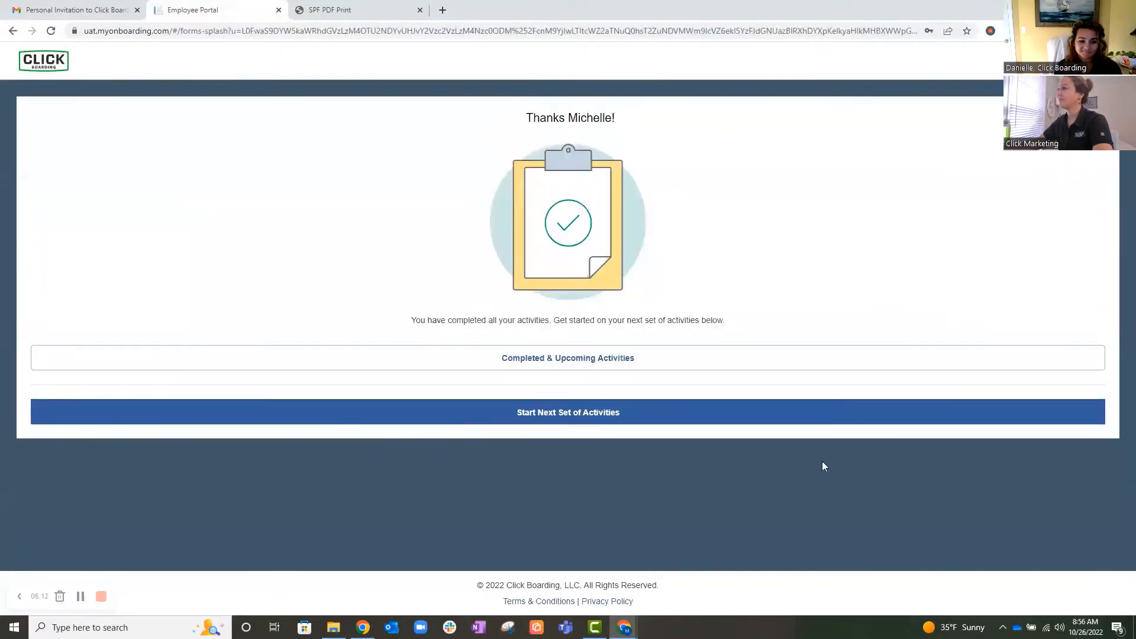
left_click(599, 361)
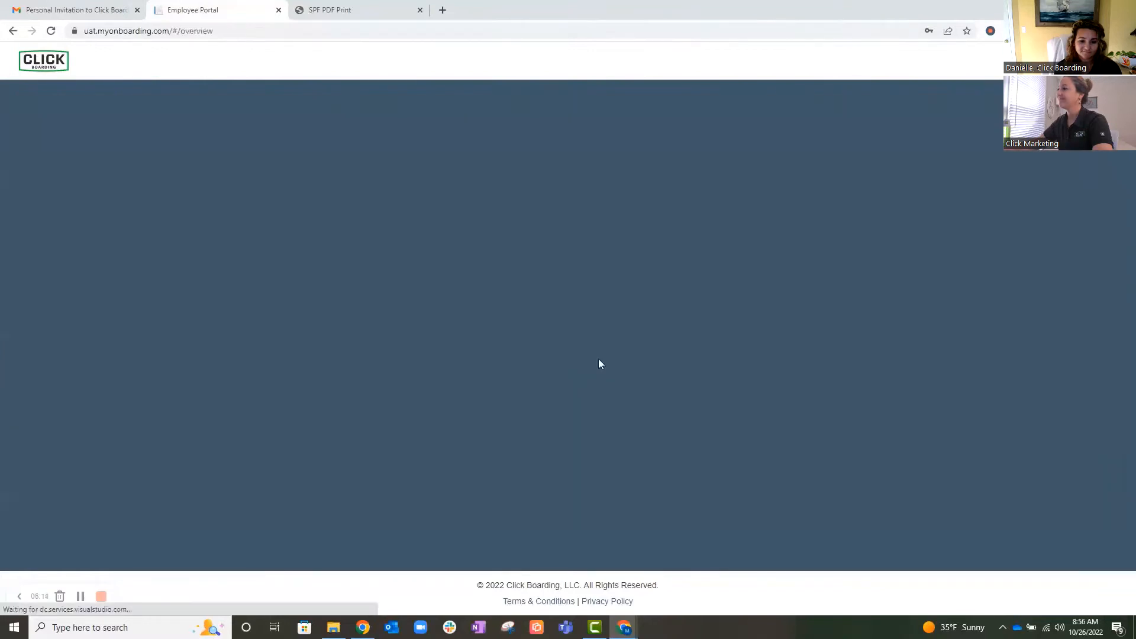